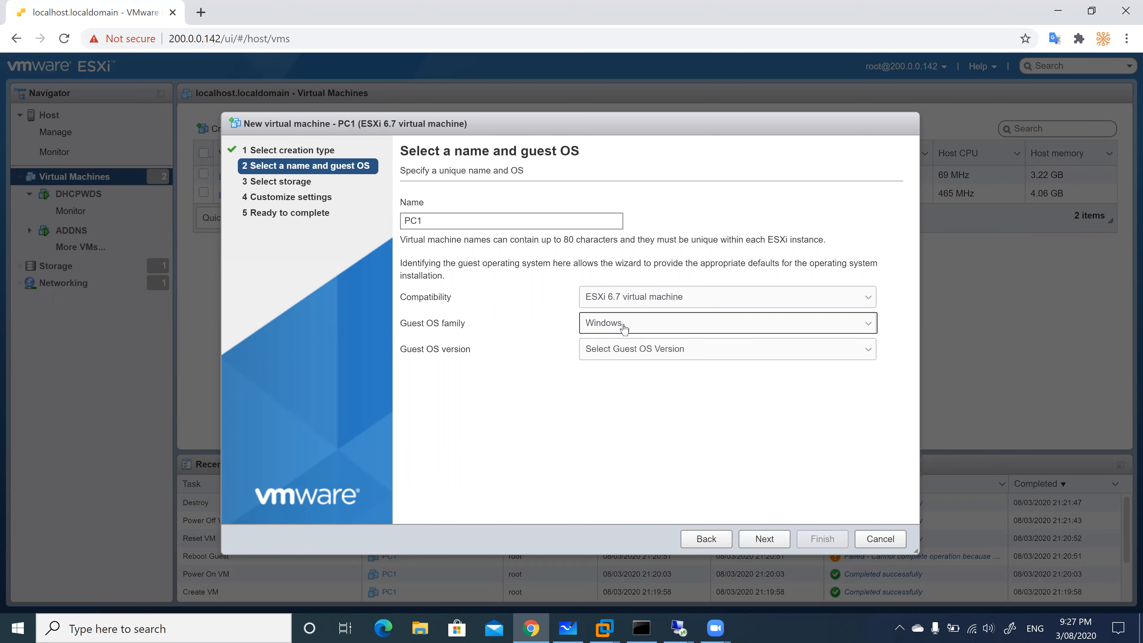
Set the guest OS version to Microsoft Windows 10 (64-bit) and continue past storage
{"action": "left_click", "coordinate": [650, 357]}
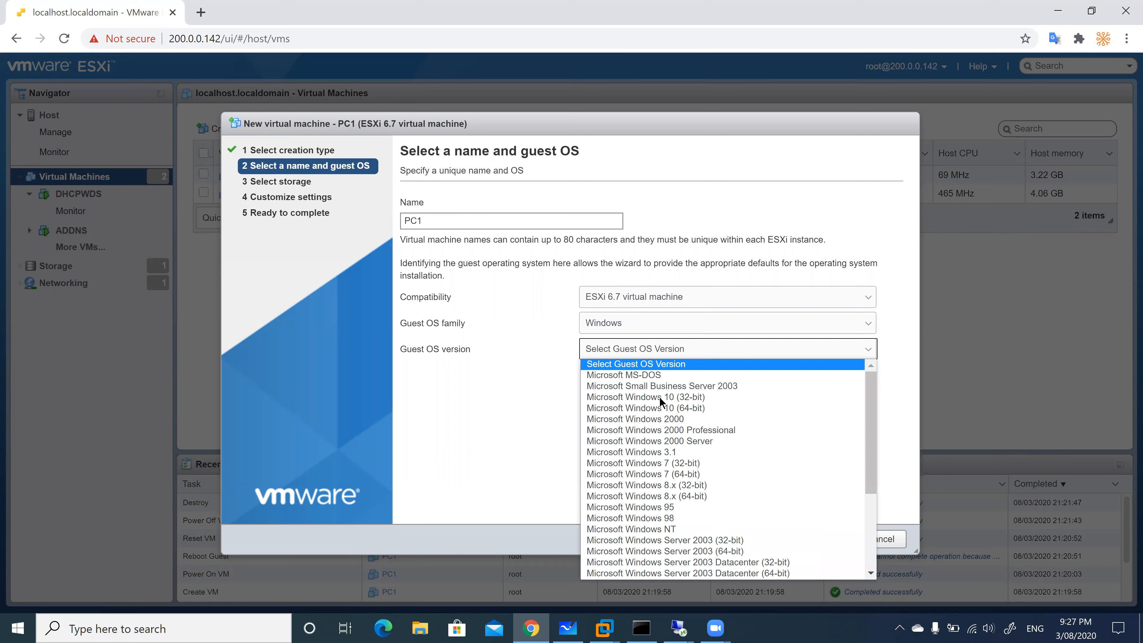
{"action": "left_click", "coordinate": [688, 408]}
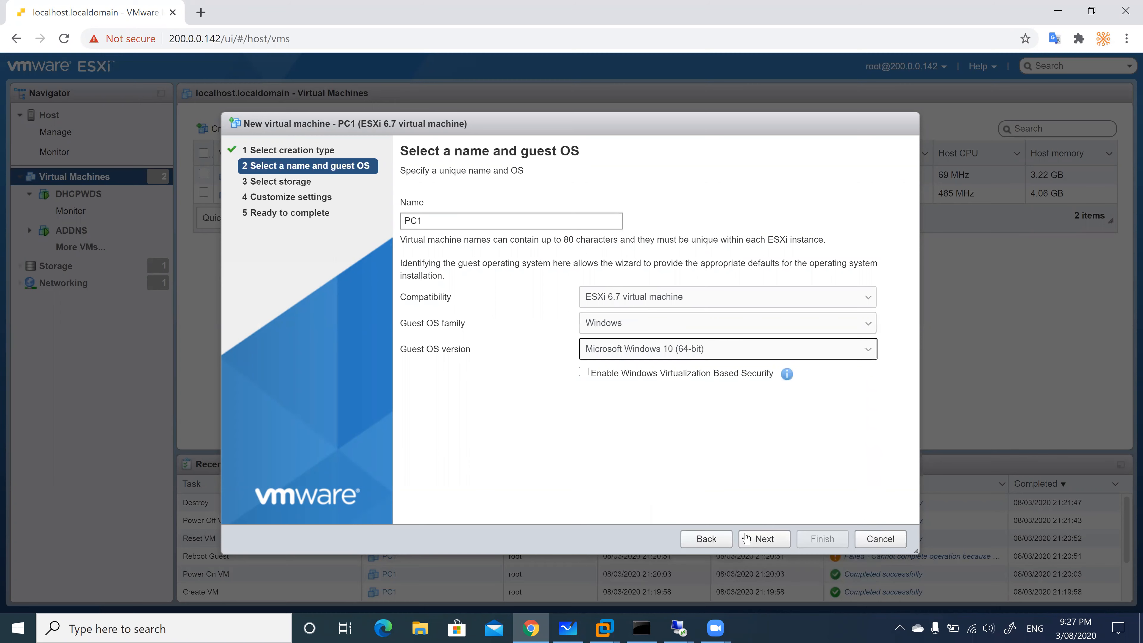
{"action": "left_click", "coordinate": [769, 542]}
{"action": "left_click", "coordinate": [770, 543]}
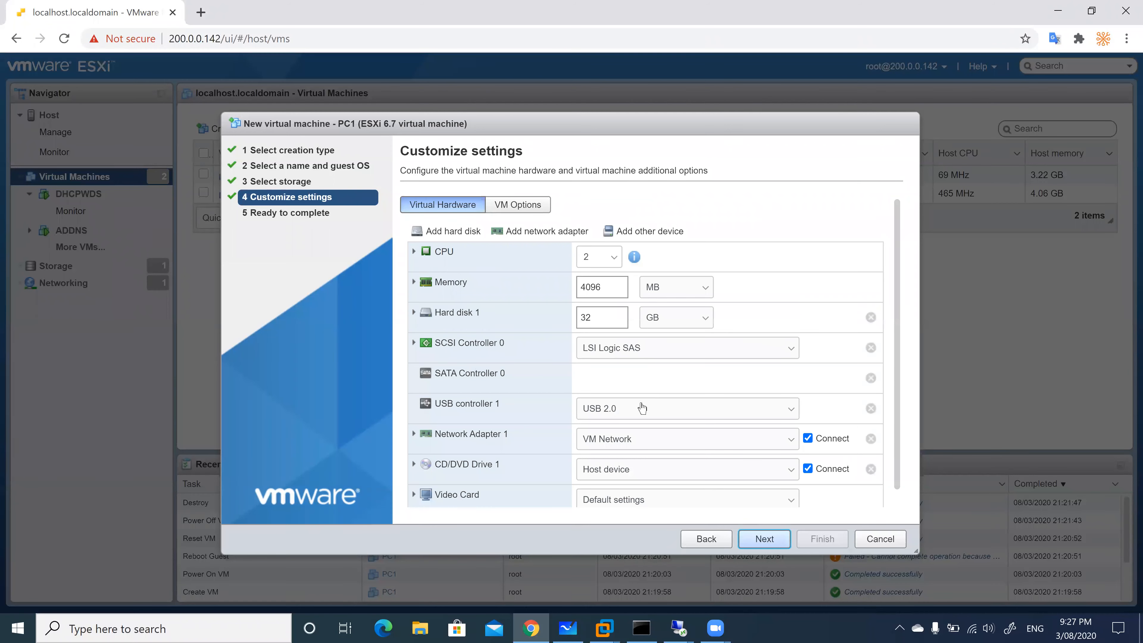
Set the firmware to BIOS under VM Options > Boot Options and finish creating PC1
{"action": "left_click", "coordinate": [514, 207]}
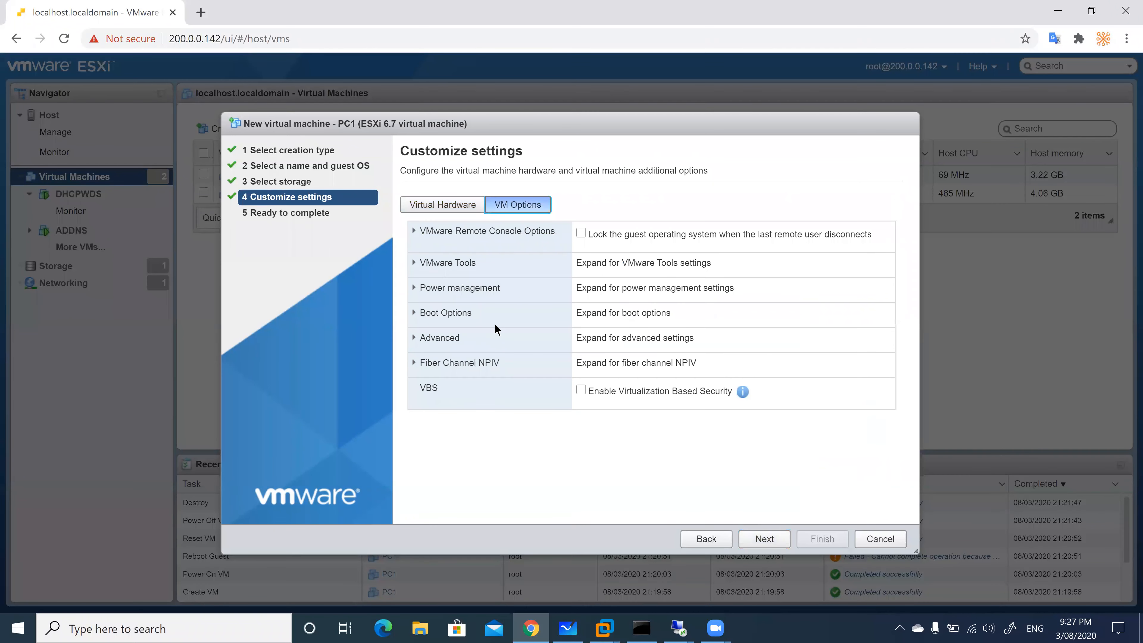
{"action": "left_click", "coordinate": [463, 314]}
{"action": "left_click", "coordinate": [624, 355]}
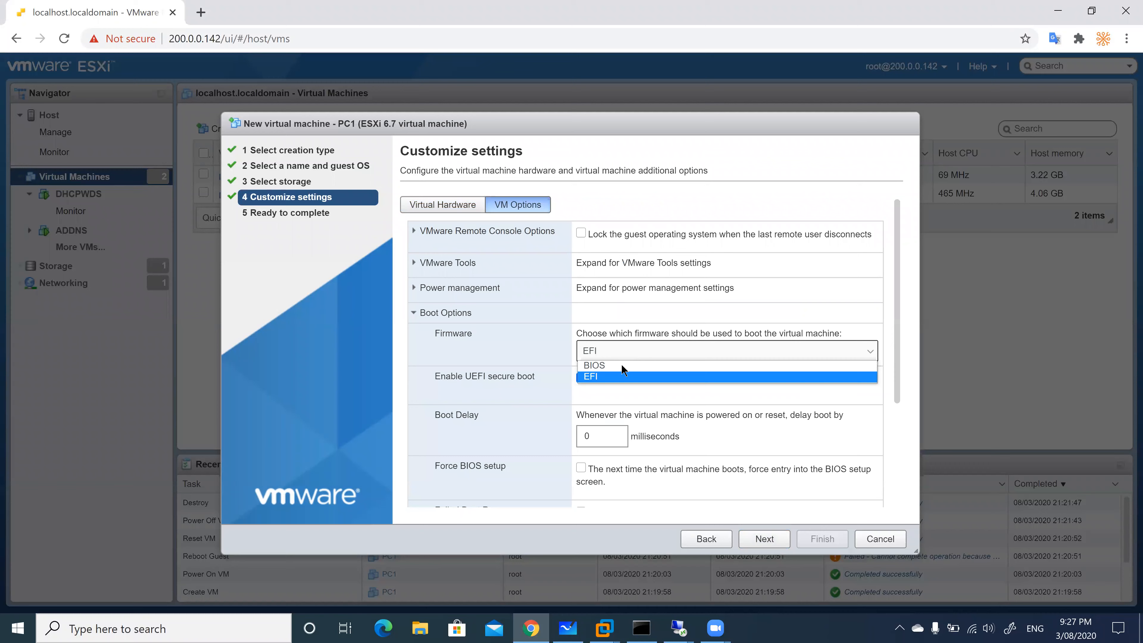
{"action": "left_click", "coordinate": [613, 366]}
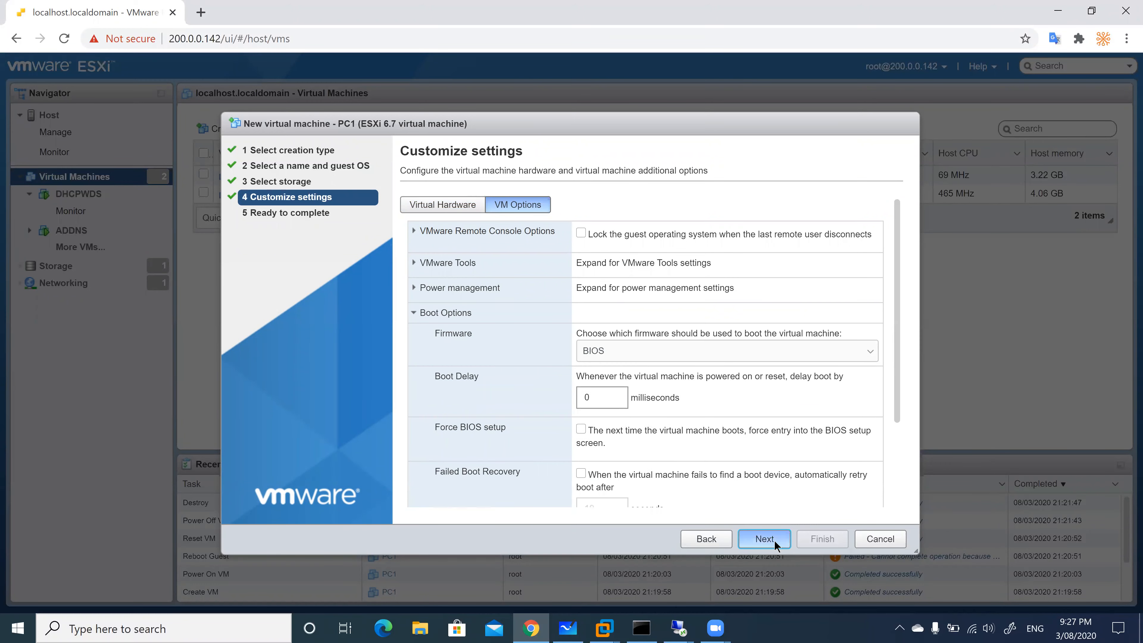
{"action": "left_click", "coordinate": [763, 539]}
{"action": "left_click", "coordinate": [823, 539]}
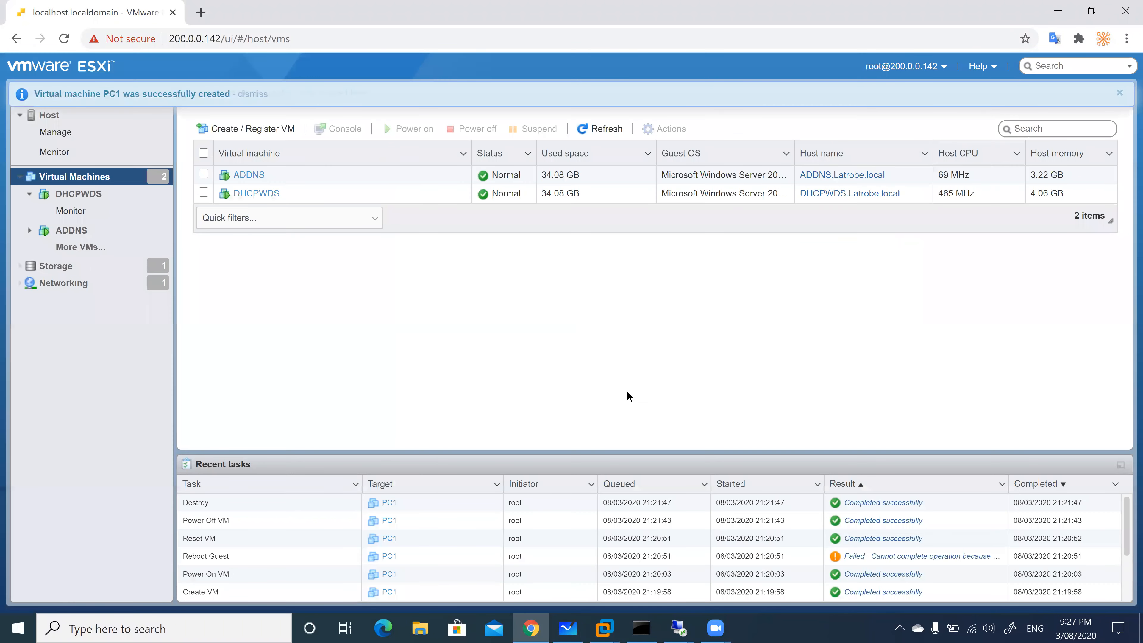
Power on PC1 and open its console in a new browser tab
{"action": "left_click", "coordinate": [242, 213]}
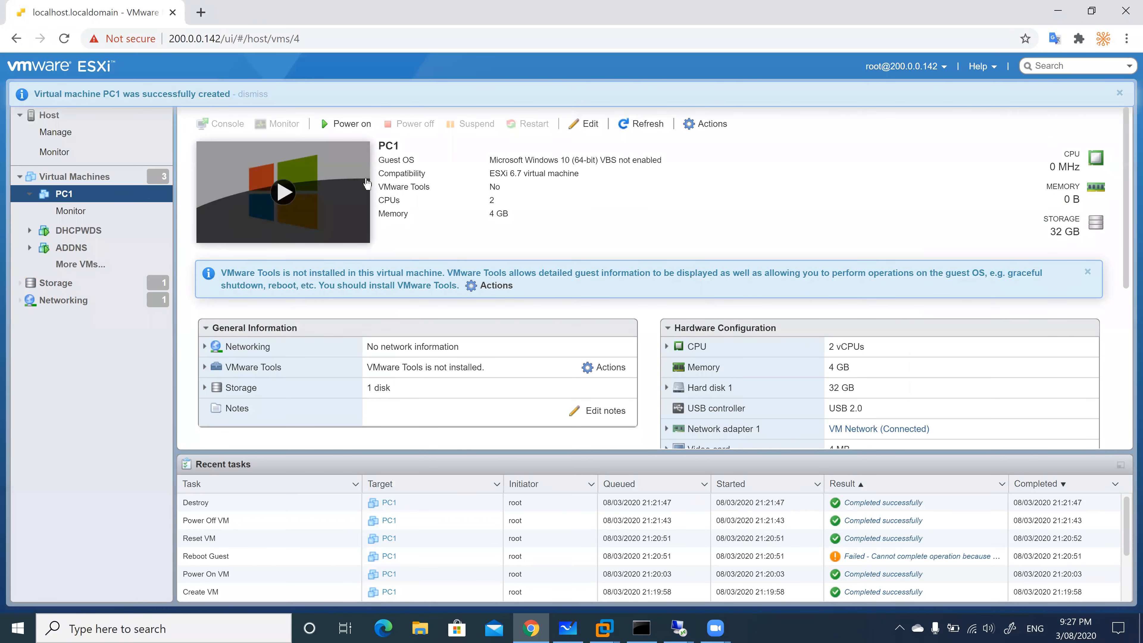
{"action": "left_click", "coordinate": [343, 129]}
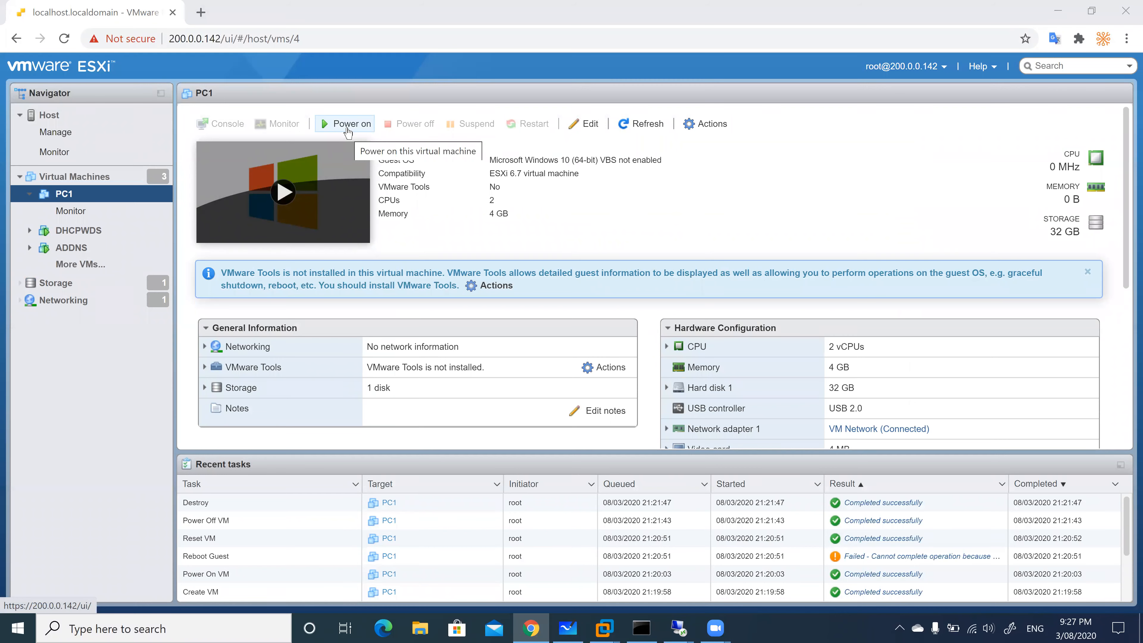
{"action": "left_click", "coordinate": [223, 123]}
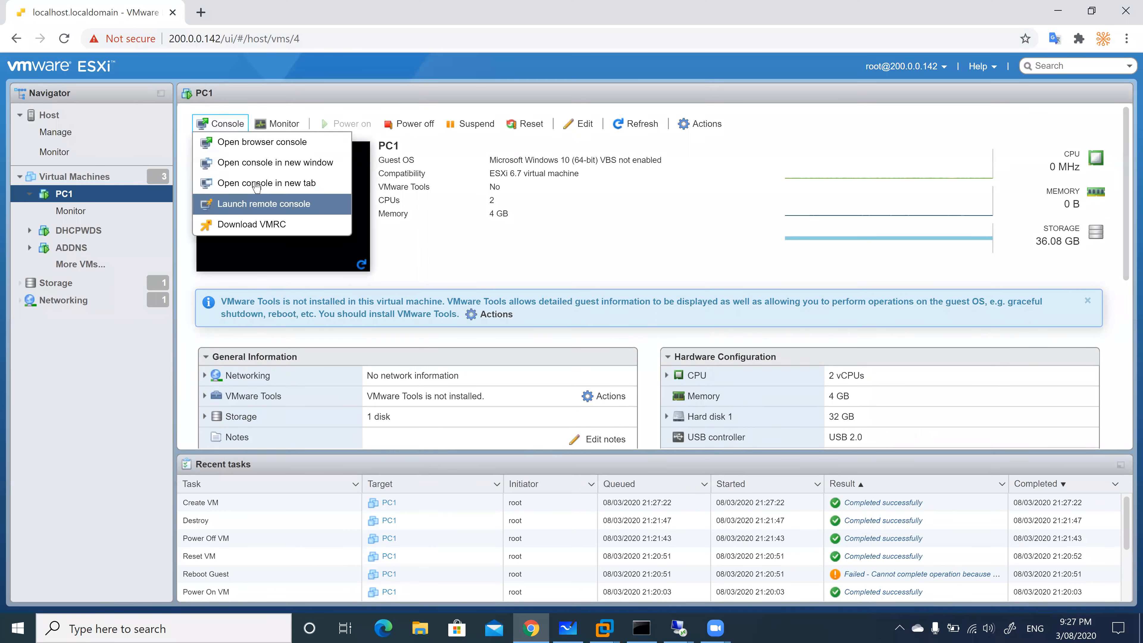
{"action": "left_click", "coordinate": [268, 183]}
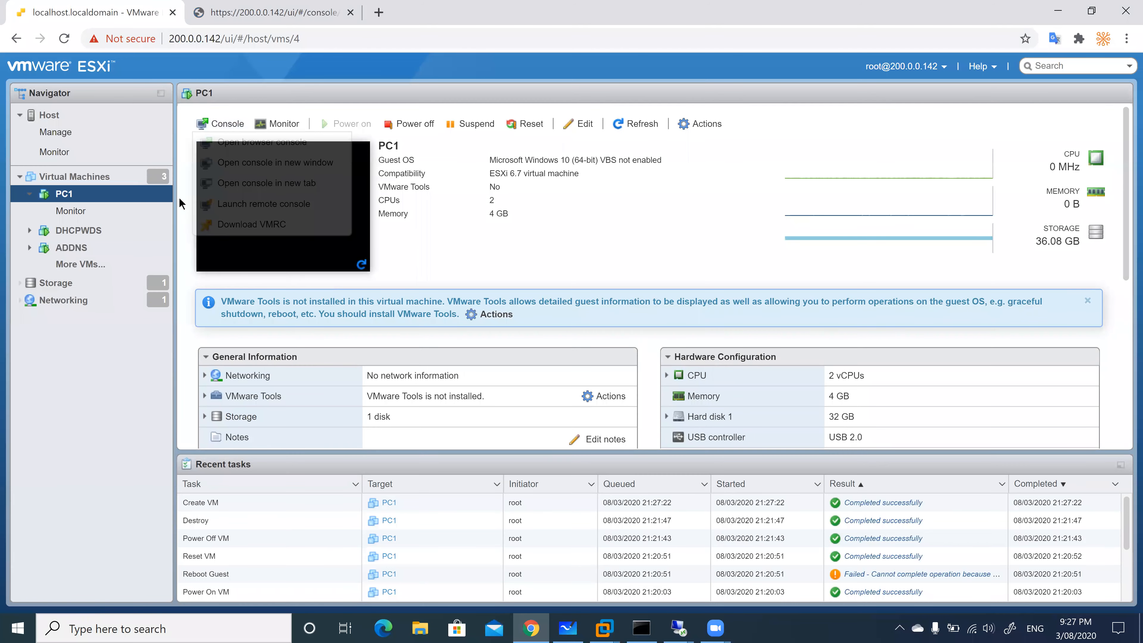
Launch the VMware Remote Console for PC1 and bring up its console window
{"action": "right_click", "coordinate": [75, 199]}
{"action": "mouse_move", "coordinate": [120, 291]}
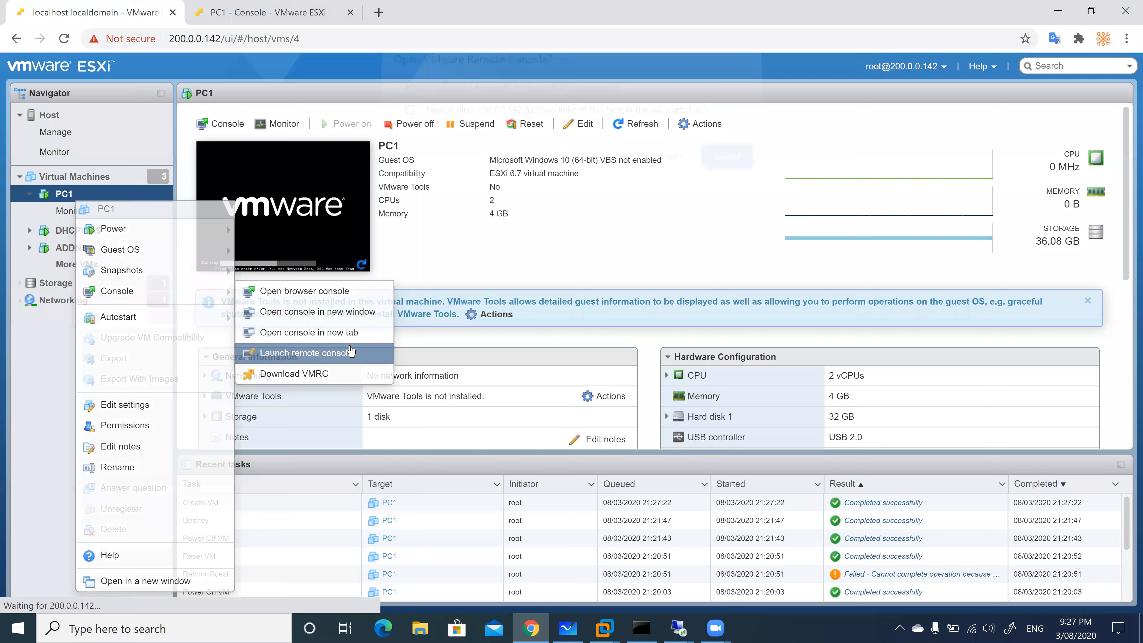
{"action": "left_click", "coordinate": [335, 354]}
{"action": "left_click", "coordinate": [327, 172]}
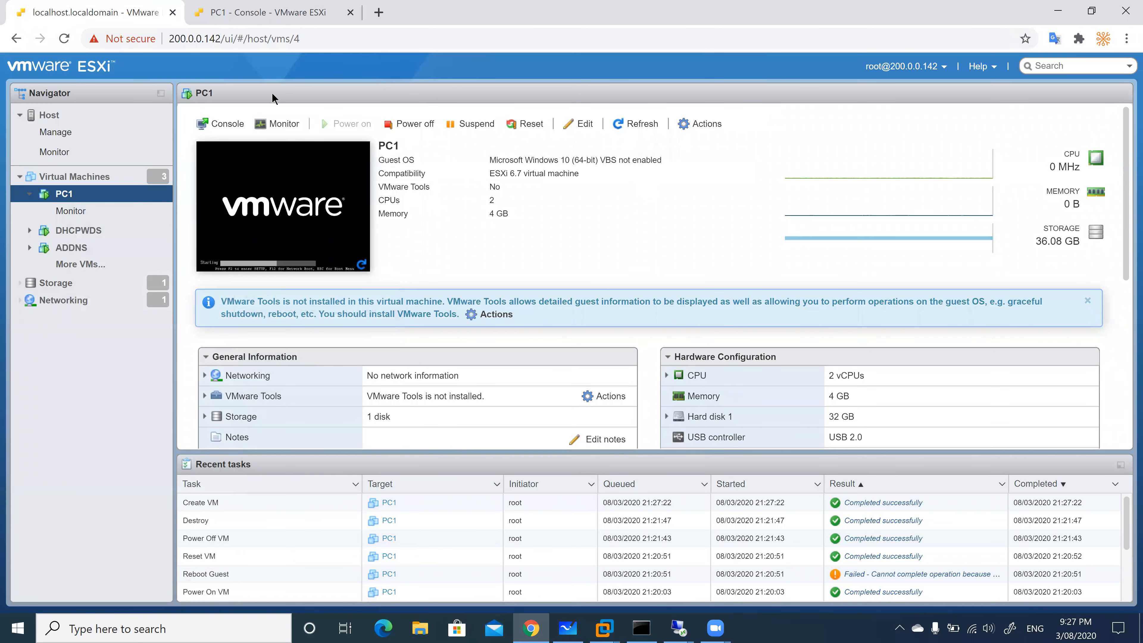
{"action": "left_click", "coordinate": [263, 12]}
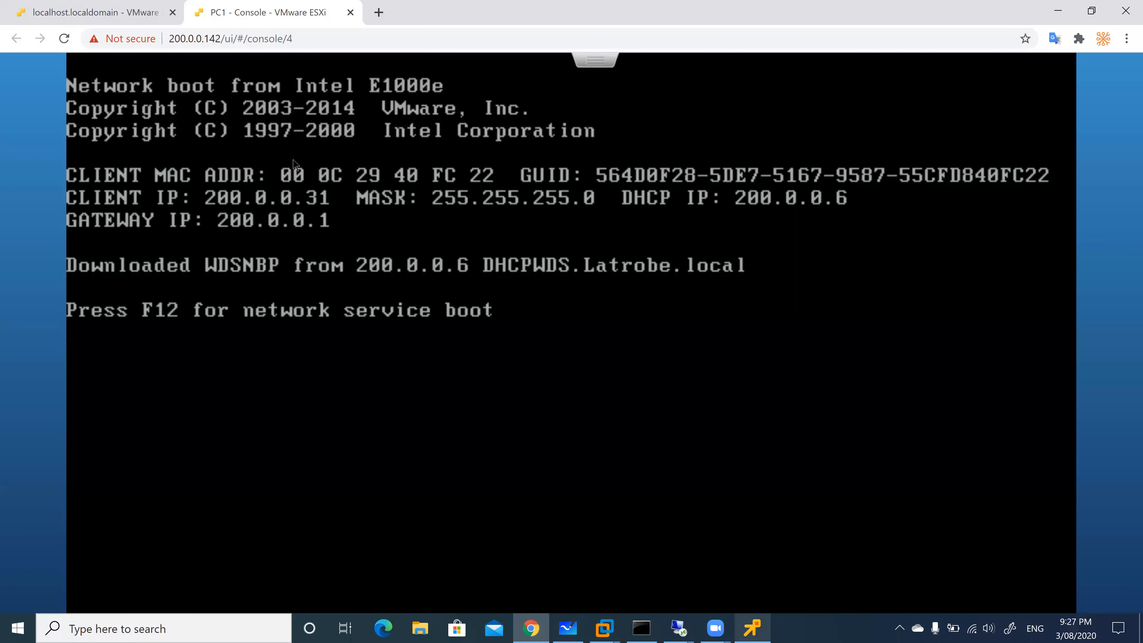
{"action": "left_click", "coordinate": [758, 630]}
Move between the ESXi host tab and PC1's remote console, releasing input with Ctrl+Alt
{"action": "left_click", "coordinate": [743, 191]}
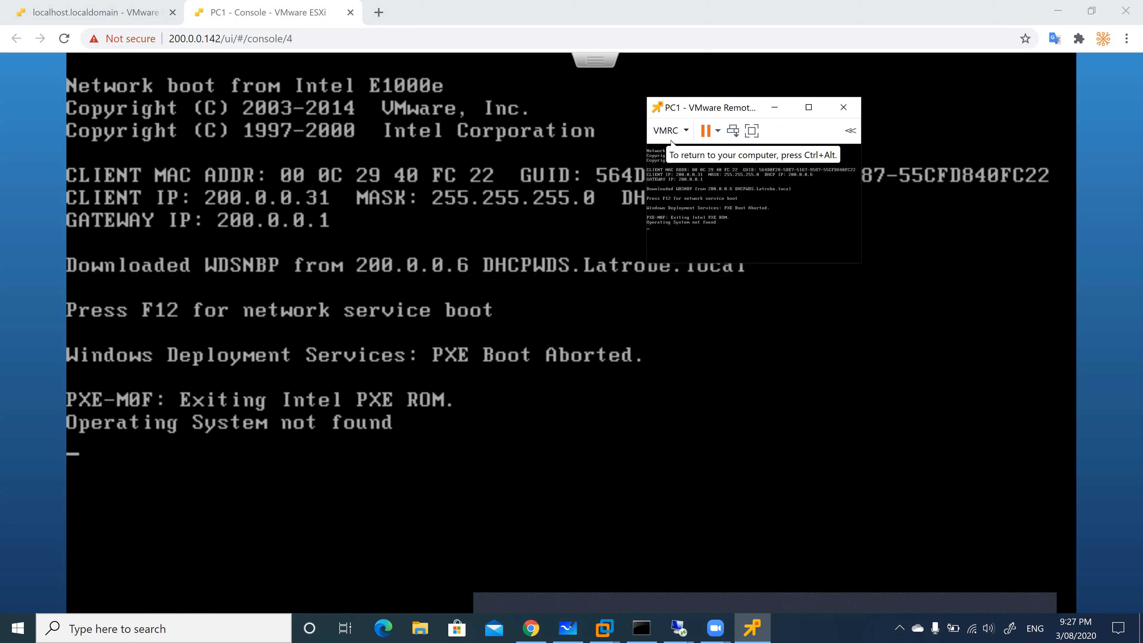
{"action": "key", "text": "ctrl+alt"}
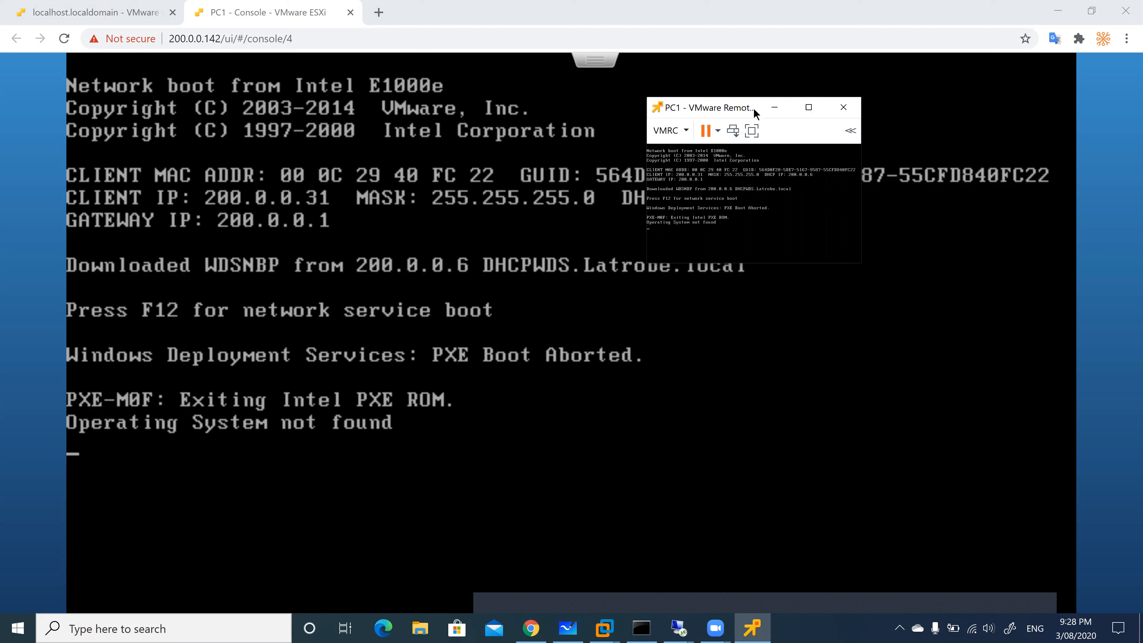
{"action": "left_click", "coordinate": [130, 19]}
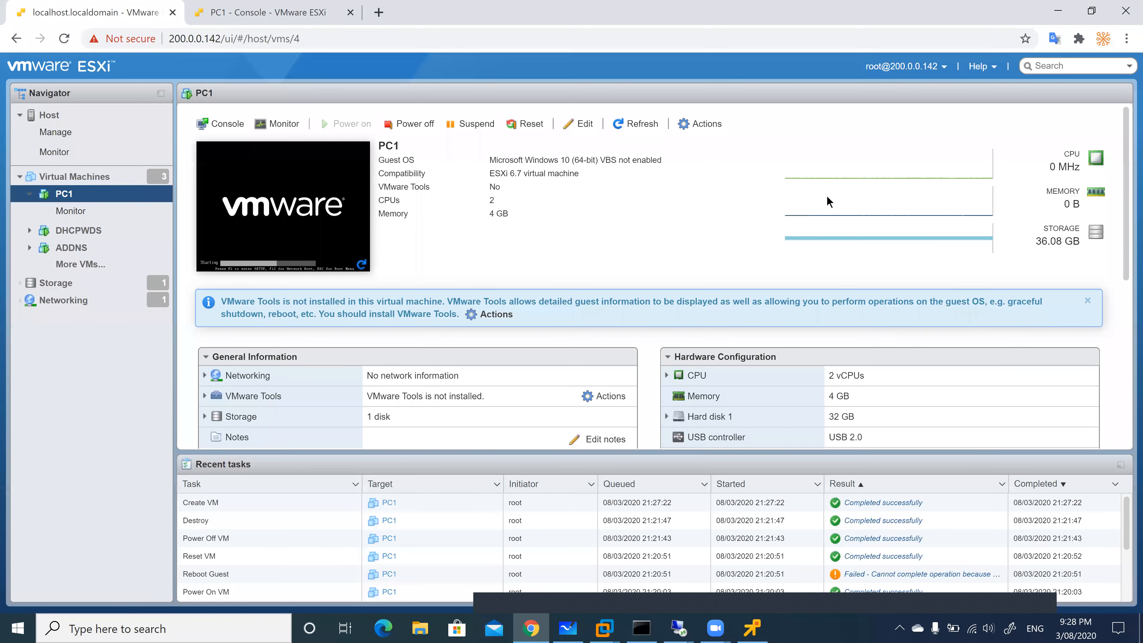
{"action": "left_click", "coordinate": [764, 635]}
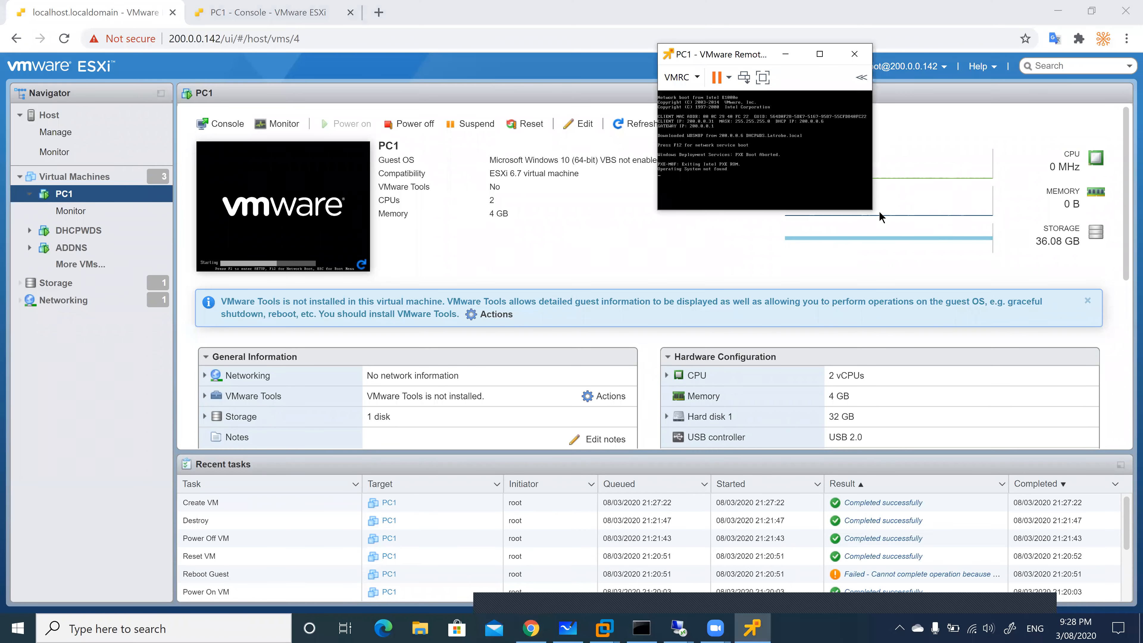
{"action": "left_click_drag", "start_coordinate": [869, 212], "coordinate": [886, 241]}
{"action": "left_click", "coordinate": [227, 12]}
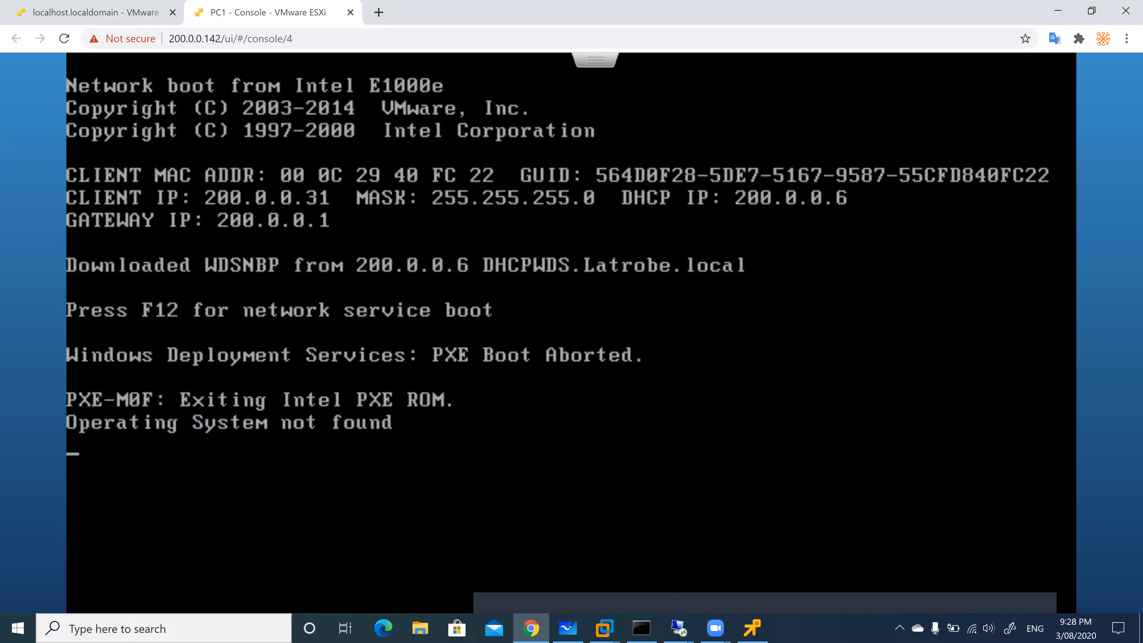
{"action": "left_click", "coordinate": [752, 628]}
Restart the PC1 guest and press F12 to network-boot boot.wim from 200.0.0.6
{"action": "left_click", "coordinate": [768, 80]}
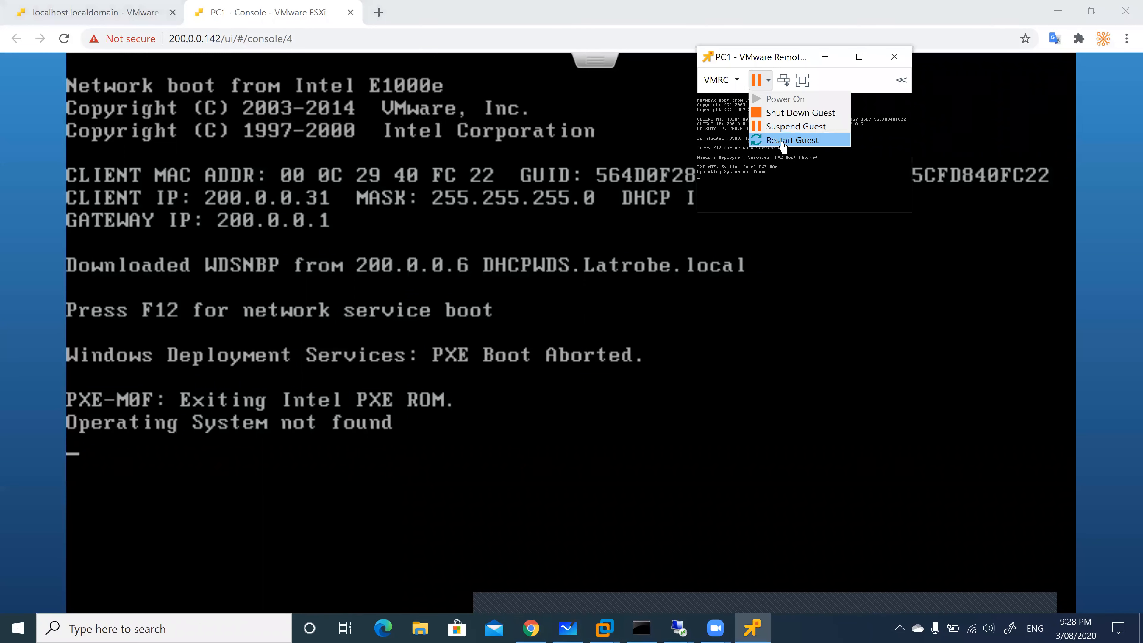
{"action": "left_click", "coordinate": [782, 140]}
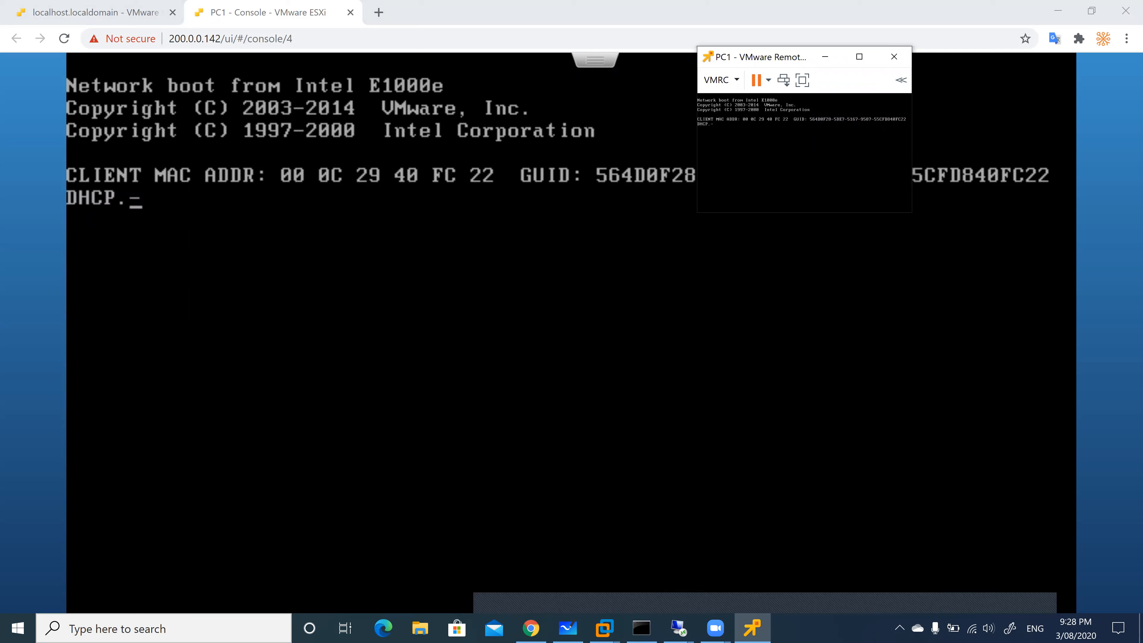
{"action": "key", "text": "F12"}
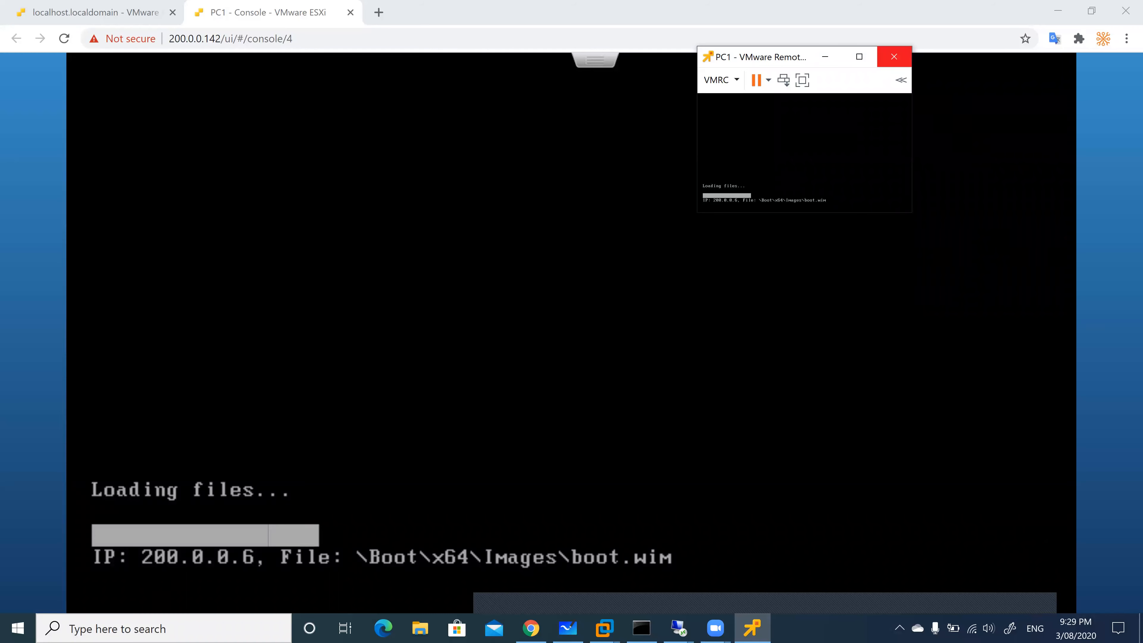
{"action": "left_click", "coordinate": [1010, 628]}
Launch Microsoft Whiteboard and handwrite 'API' and 'DHCP' on the canvas
{"action": "left_click", "coordinate": [918, 608]}
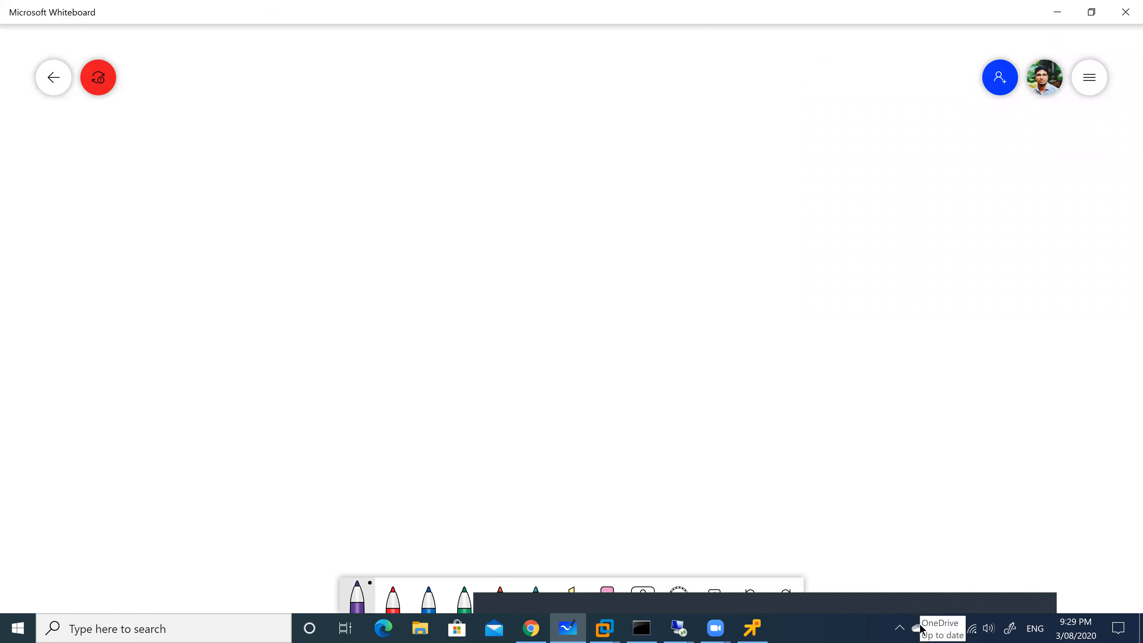
{"action": "left_click_drag", "start_coordinate": [161, 135], "coordinate": [178, 142]}
{"action": "left_click_drag", "start_coordinate": [173, 139], "coordinate": [188, 132]}
{"action": "mouse_move", "coordinate": [193, 141]}
{"action": "left_mouse_down"}
{"action": "mouse_move", "coordinate": [201, 121]}
{"action": "mouse_move", "coordinate": [213, 154]}
{"action": "left_mouse_up"}
{"action": "left_click_drag", "start_coordinate": [255, 120], "coordinate": [257, 136]}
{"action": "left_click_drag", "start_coordinate": [270, 117], "coordinate": [286, 128]}
{"action": "left_click", "coordinate": [311, 119]}
{"action": "left_click_drag", "start_coordinate": [299, 118], "coordinate": [307, 136]}
{"action": "left_click_drag", "start_coordinate": [310, 119], "coordinate": [310, 128]}
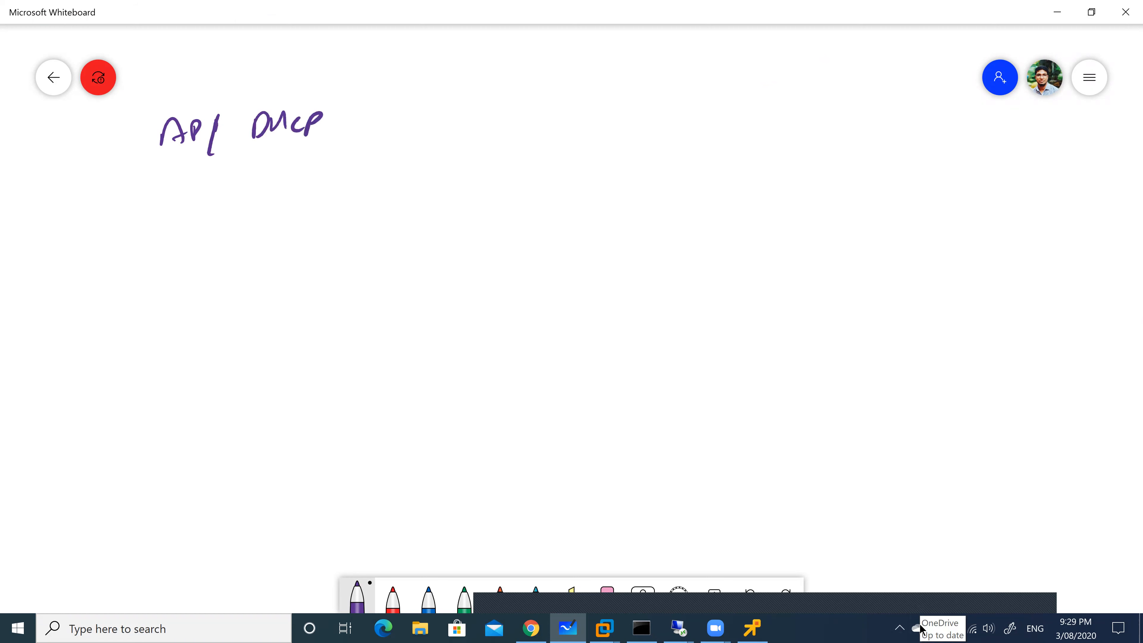
Draw a labelled box below API and DHCP and connect both down to it
{"action": "mouse_move", "coordinate": [185, 228]}
{"action": "left_mouse_down"}
{"action": "mouse_move", "coordinate": [249, 226]}
{"action": "mouse_move", "coordinate": [164, 291]}
{"action": "mouse_move", "coordinate": [179, 239]}
{"action": "mouse_move", "coordinate": [199, 266]}
{"action": "left_mouse_up"}
{"action": "left_click", "coordinate": [222, 255]}
{"action": "left_click_drag", "start_coordinate": [212, 254], "coordinate": [235, 263]}
{"action": "left_click_drag", "start_coordinate": [242, 256], "coordinate": [251, 263]}
{"action": "left_click_drag", "start_coordinate": [197, 161], "coordinate": [197, 232]}
{"action": "left_click_drag", "start_coordinate": [255, 152], "coordinate": [239, 225]}
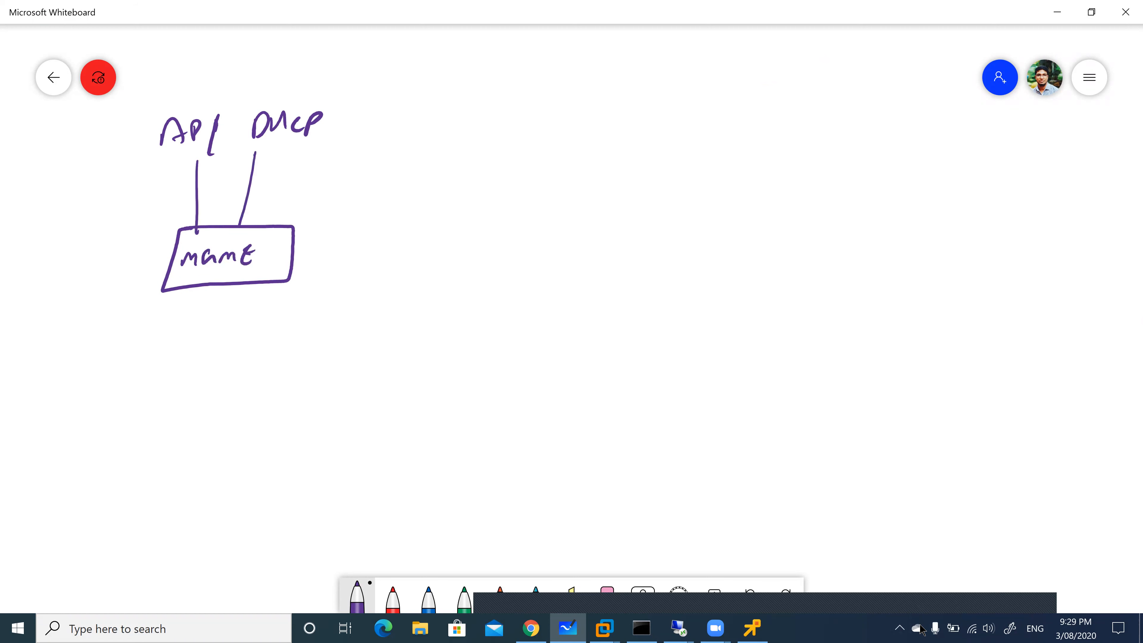
Sketch a second labelled box leading to a small box with an arrow labelled F12
{"action": "mouse_move", "coordinate": [284, 255]}
{"action": "left_mouse_down"}
{"action": "mouse_move", "coordinate": [320, 255]}
{"action": "mouse_move", "coordinate": [375, 285]}
{"action": "mouse_move", "coordinate": [370, 305]}
{"action": "mouse_move", "coordinate": [473, 252]}
{"action": "left_mouse_up"}
{"action": "left_click_drag", "start_coordinate": [383, 256], "coordinate": [472, 250]}
{"action": "mouse_move", "coordinate": [376, 284]}
{"action": "left_mouse_down"}
{"action": "mouse_move", "coordinate": [513, 262]}
{"action": "mouse_move", "coordinate": [540, 241]}
{"action": "left_mouse_up"}
{"action": "left_click_drag", "start_coordinate": [474, 281], "coordinate": [514, 277]}
{"action": "mouse_move", "coordinate": [467, 289]}
{"action": "left_mouse_down"}
{"action": "mouse_move", "coordinate": [520, 292]}
{"action": "mouse_move", "coordinate": [558, 314]}
{"action": "left_mouse_up"}
{"action": "left_click_drag", "start_coordinate": [514, 277], "coordinate": [553, 280]}
{"action": "mouse_move", "coordinate": [553, 225]}
{"action": "left_mouse_down"}
{"action": "mouse_move", "coordinate": [549, 248]}
{"action": "mouse_move", "coordinate": [587, 247]}
{"action": "mouse_move", "coordinate": [589, 211]}
{"action": "left_mouse_up"}
{"action": "left_click_drag", "start_coordinate": [589, 211], "coordinate": [552, 218]}
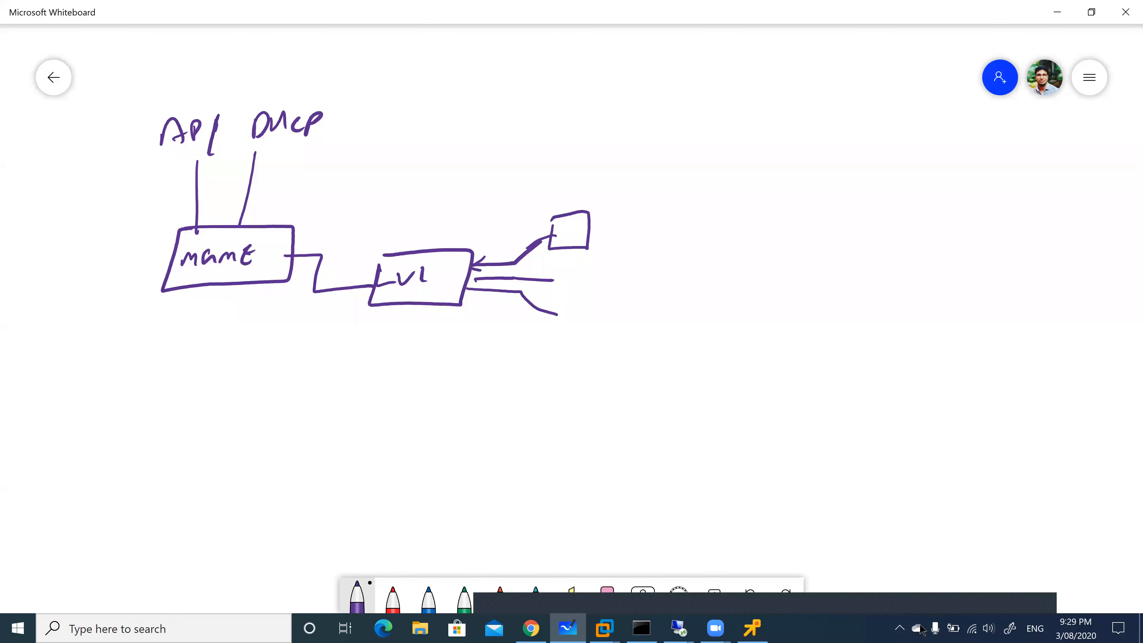
{"action": "mouse_move", "coordinate": [598, 225]}
{"action": "left_mouse_down"}
{"action": "mouse_move", "coordinate": [597, 241]}
{"action": "mouse_move", "coordinate": [630, 220]}
{"action": "mouse_move", "coordinate": [639, 234]}
{"action": "left_mouse_up"}
{"action": "left_click_drag", "start_coordinate": [643, 228], "coordinate": [657, 237]}
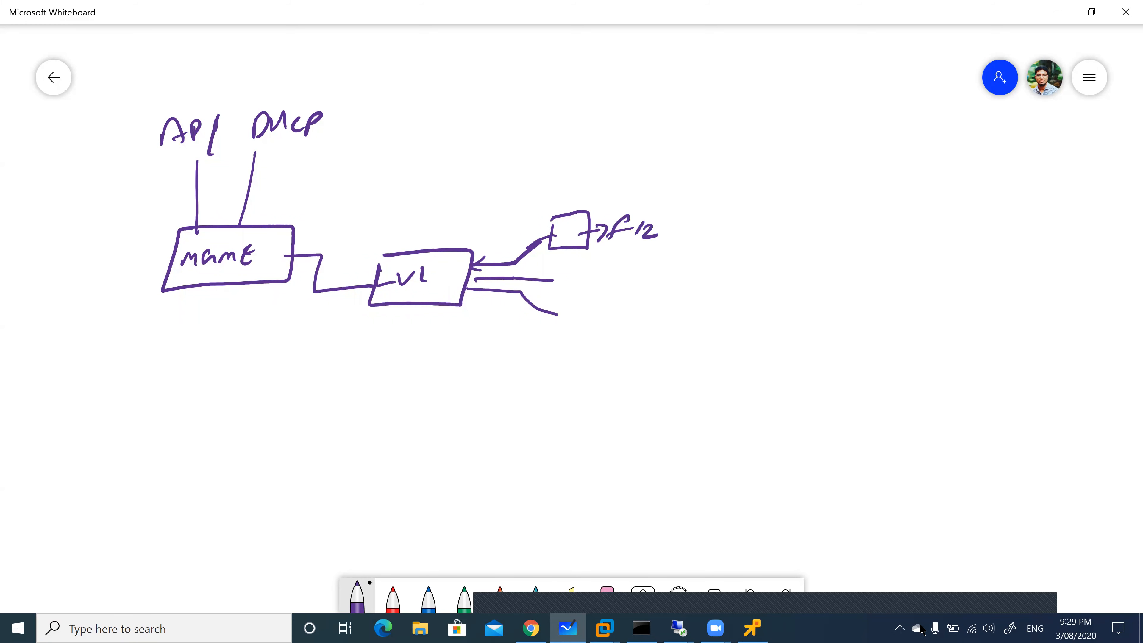
Add the WDS and IP address notes, connect the small box back, and return to PC1's console
{"action": "left_click_drag", "start_coordinate": [266, 210], "coordinate": [277, 156]}
{"action": "mouse_move", "coordinate": [272, 148]}
{"action": "left_mouse_down"}
{"action": "mouse_move", "coordinate": [288, 156]}
{"action": "mouse_move", "coordinate": [276, 209]}
{"action": "mouse_move", "coordinate": [465, 232]}
{"action": "left_mouse_up"}
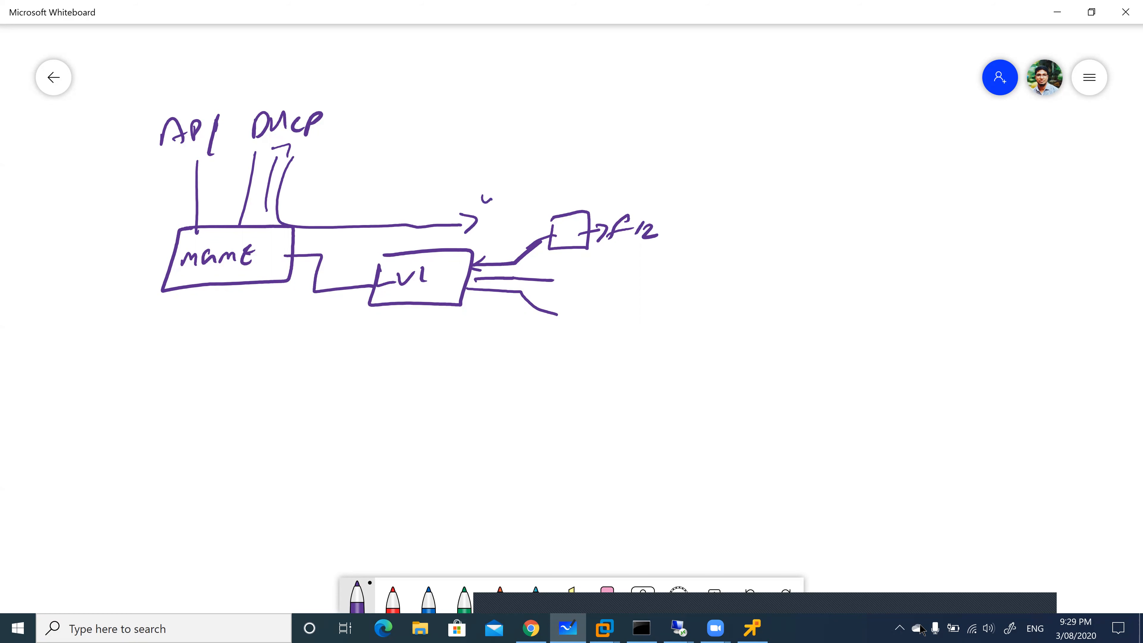
{"action": "left_click_drag", "start_coordinate": [514, 193], "coordinate": [518, 197]}
{"action": "left_click_drag", "start_coordinate": [545, 183], "coordinate": [516, 201]}
{"action": "left_click_drag", "start_coordinate": [314, 138], "coordinate": [334, 143]}
{"action": "left_click_drag", "start_coordinate": [562, 182], "coordinate": [577, 190]}
{"action": "mouse_move", "coordinate": [581, 195]}
{"action": "left_mouse_down"}
{"action": "mouse_move", "coordinate": [594, 177]}
{"action": "mouse_move", "coordinate": [613, 188]}
{"action": "left_mouse_up"}
{"action": "left_click_drag", "start_coordinate": [626, 182], "coordinate": [647, 158]}
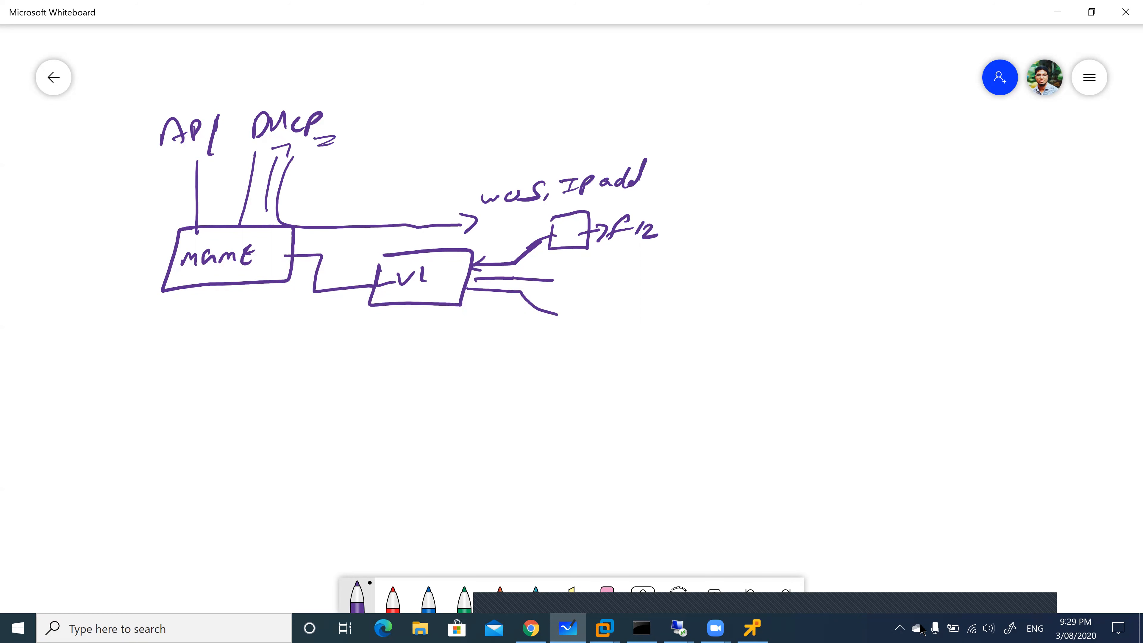
{"action": "mouse_move", "coordinate": [555, 232]}
{"action": "left_mouse_down"}
{"action": "mouse_move", "coordinate": [397, 210]}
{"action": "mouse_move", "coordinate": [248, 214]}
{"action": "mouse_move", "coordinate": [197, 167]}
{"action": "mouse_move", "coordinate": [218, 172]}
{"action": "left_mouse_up"}
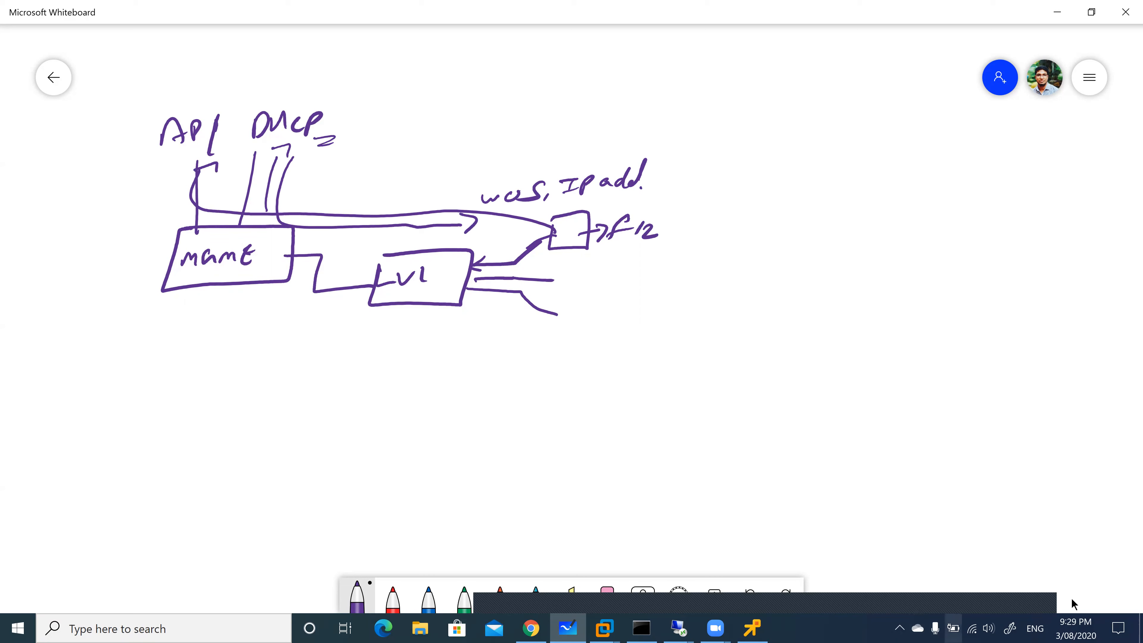
{"action": "left_click", "coordinate": [532, 629]}
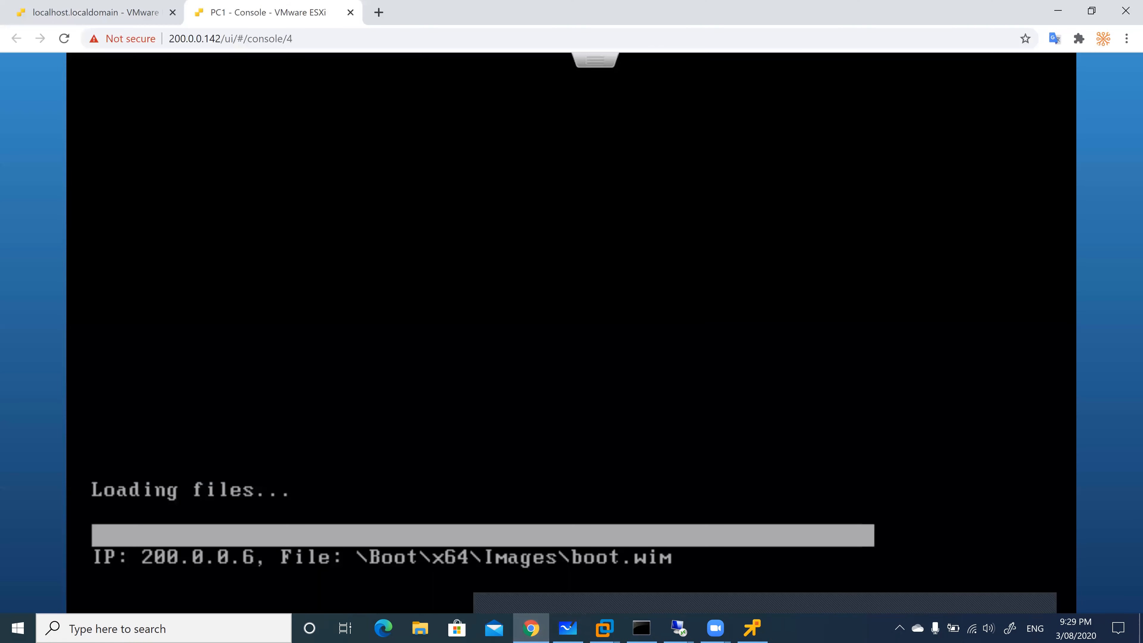
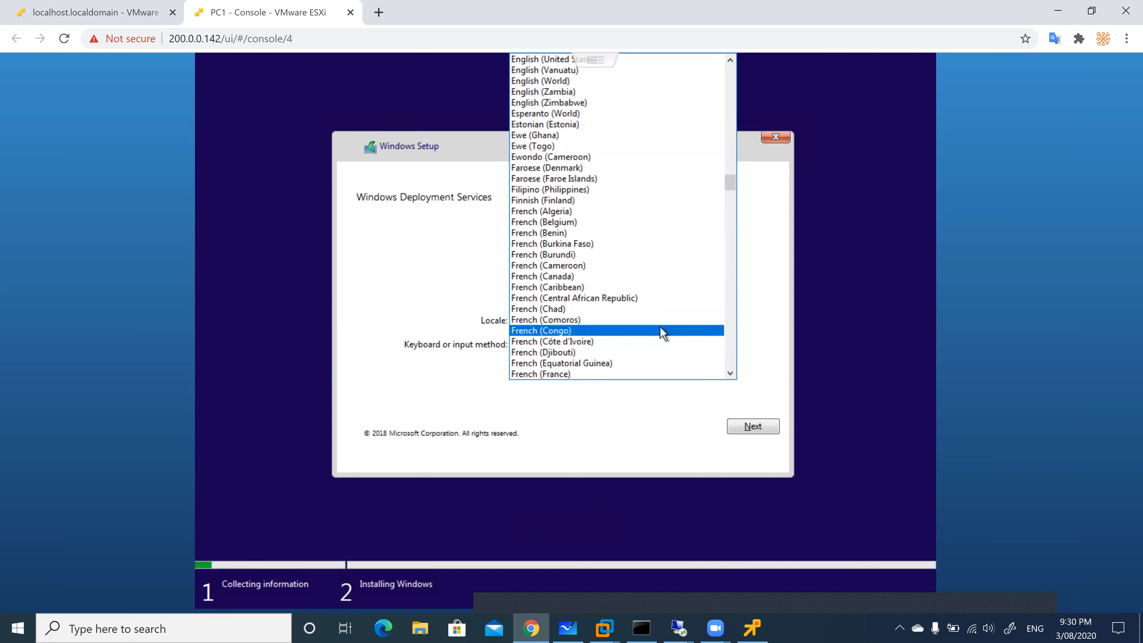
Choose English (Australia) as the setup locale and continue
{"action": "scroll", "coordinate": [662, 324], "scroll_direction": "up", "scroll_amount": 6}
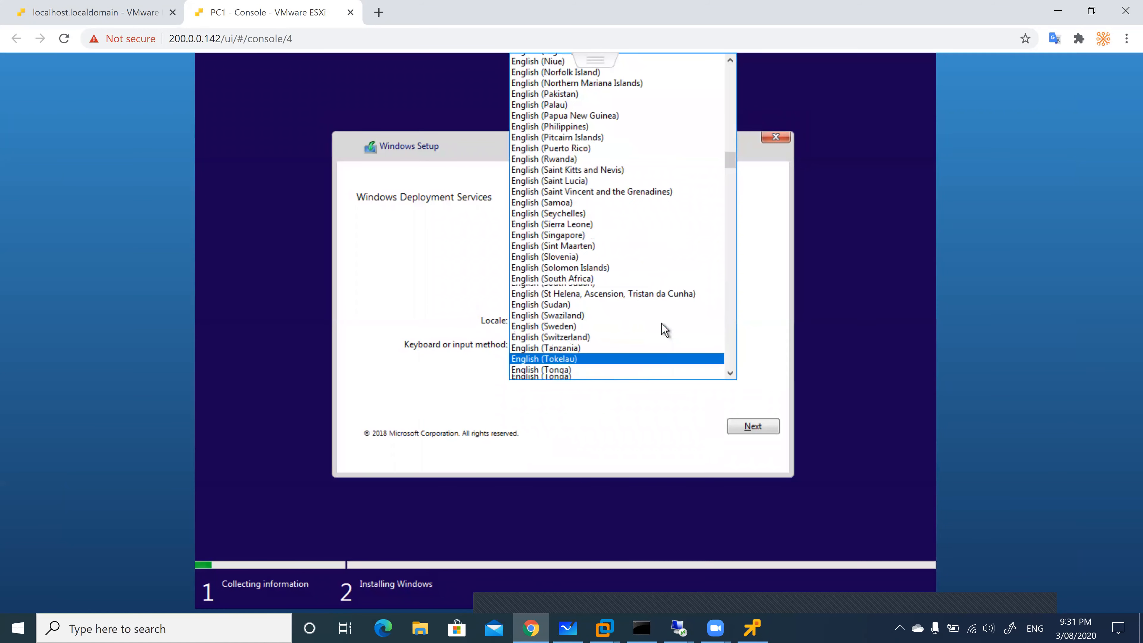
{"action": "scroll", "coordinate": [662, 325], "scroll_direction": "up", "scroll_amount": 10}
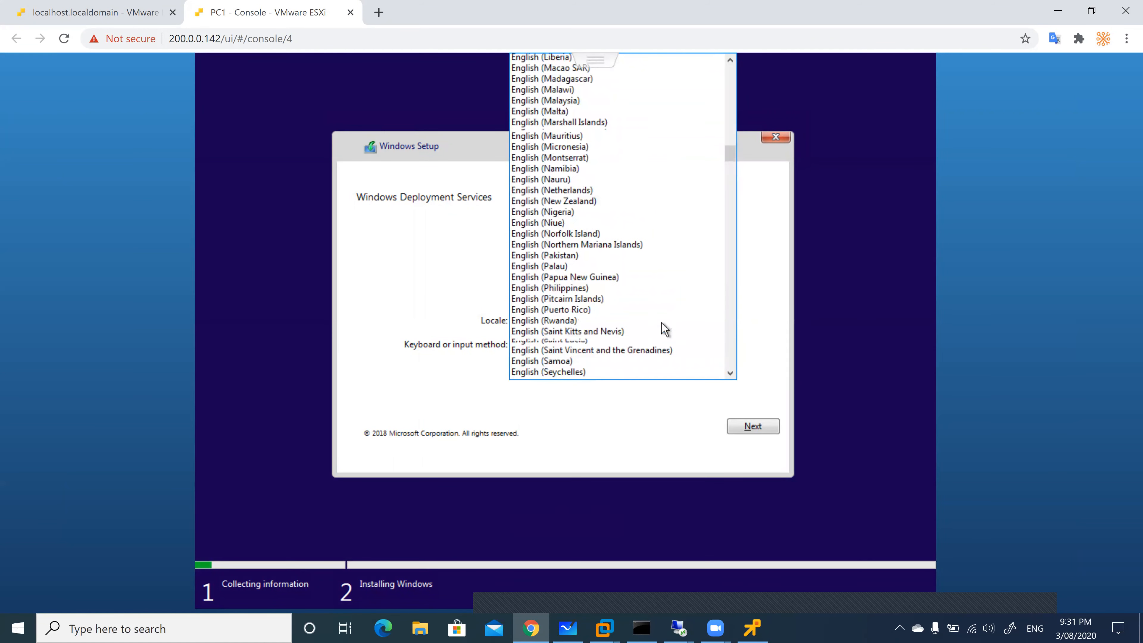
{"action": "scroll", "coordinate": [662, 322], "scroll_direction": "up", "scroll_amount": 5}
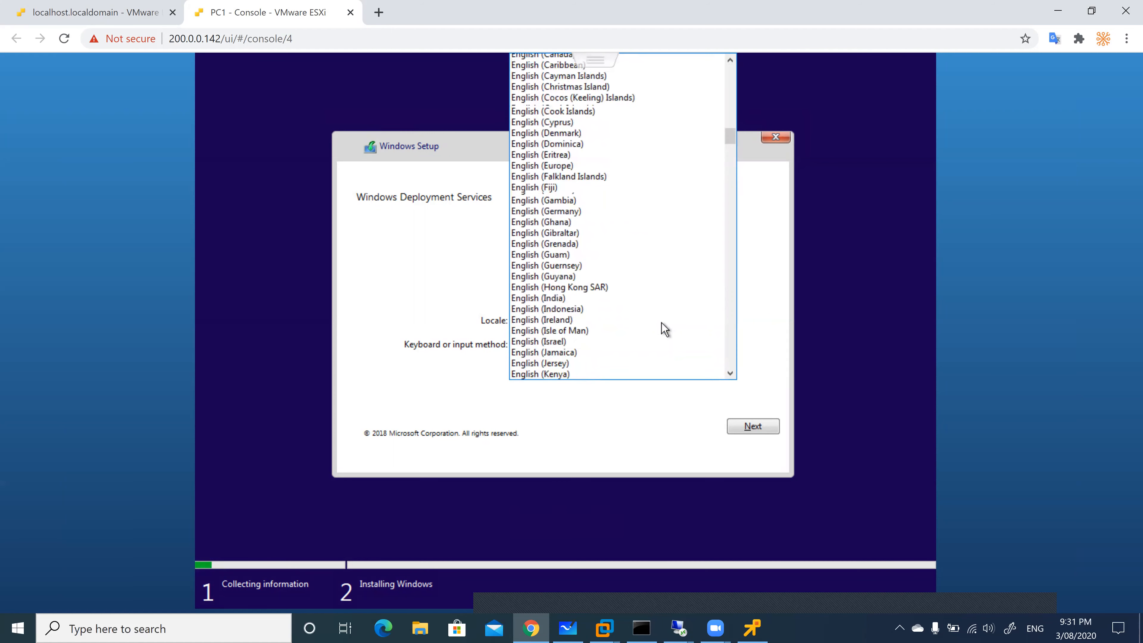
{"action": "scroll", "coordinate": [662, 322], "scroll_direction": "up", "scroll_amount": 3}
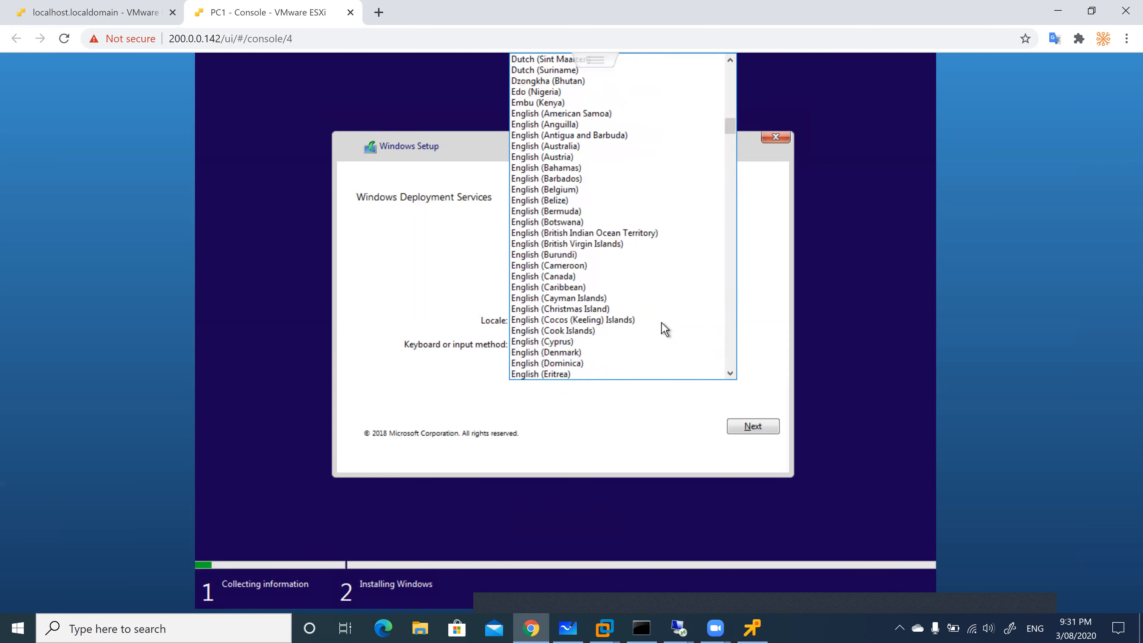
{"action": "left_click", "coordinate": [594, 154]}
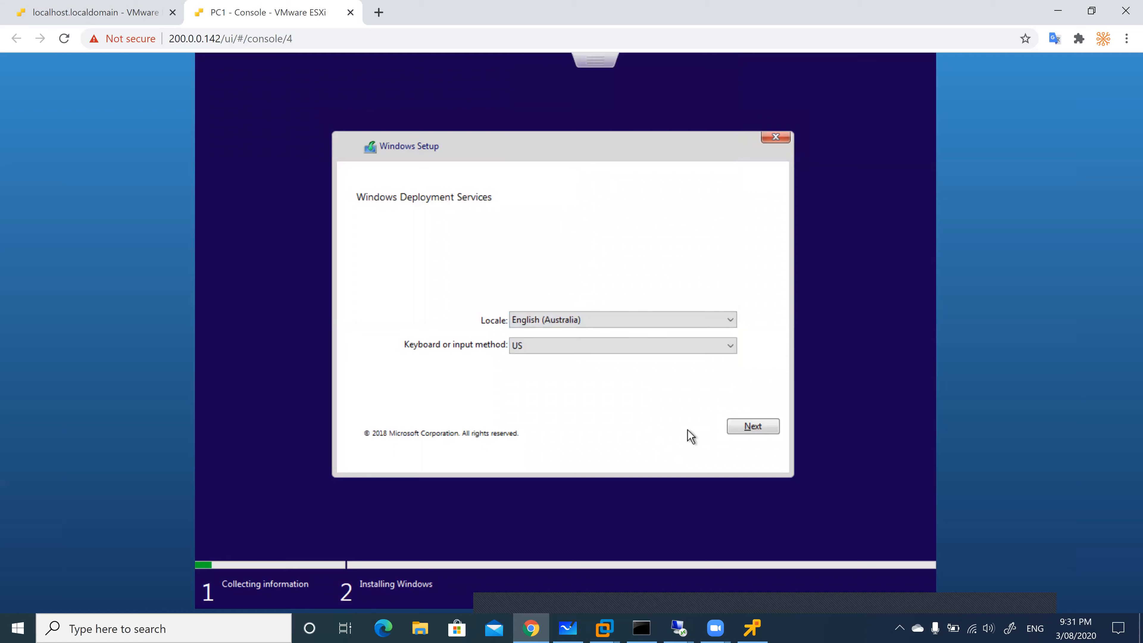
{"action": "left_click", "coordinate": [747, 431]}
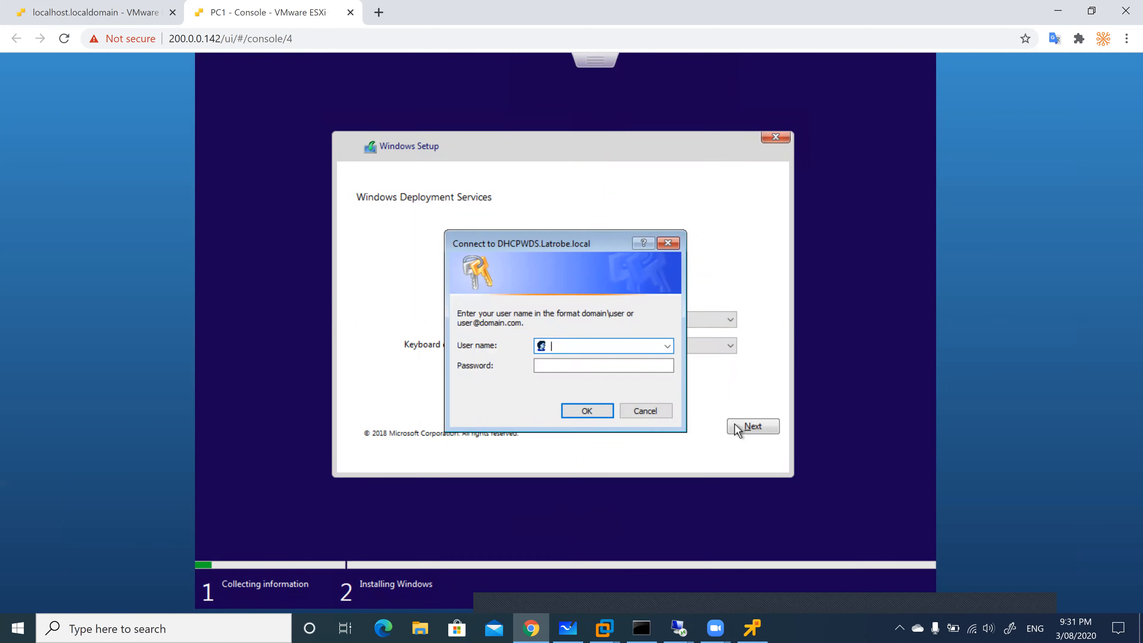
Enter administrator and the password as the deployment server credentials and submit
{"action": "type", "text": "administrat"}
{"action": "key", "text": "Tab"}
{"action": "type", "text": "•••••••"}
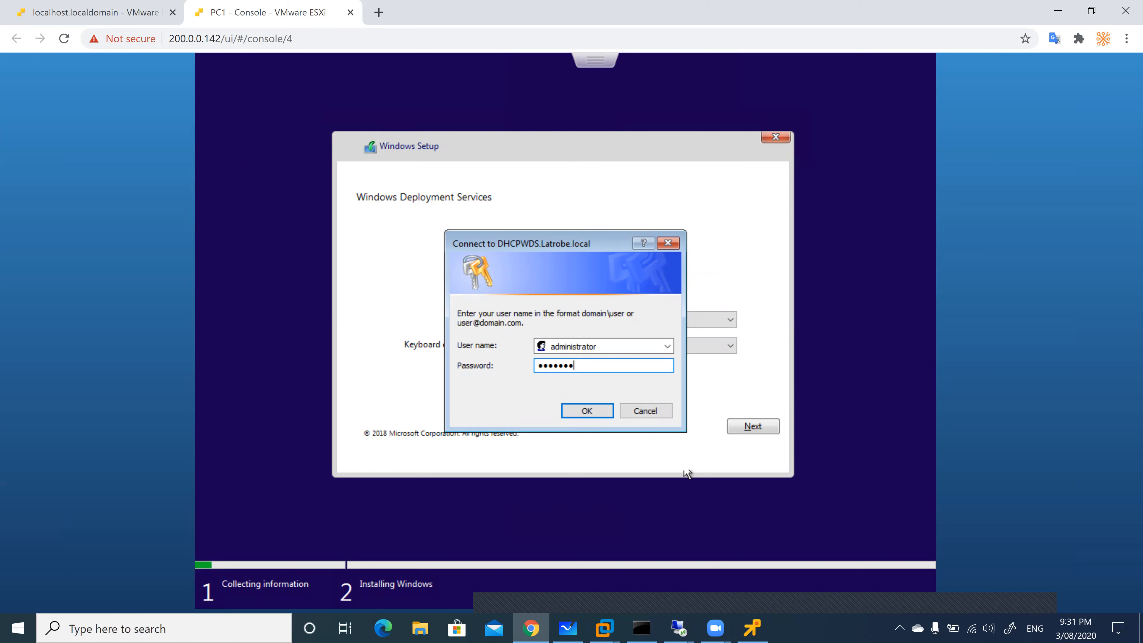
{"action": "left_click", "coordinate": [586, 411]}
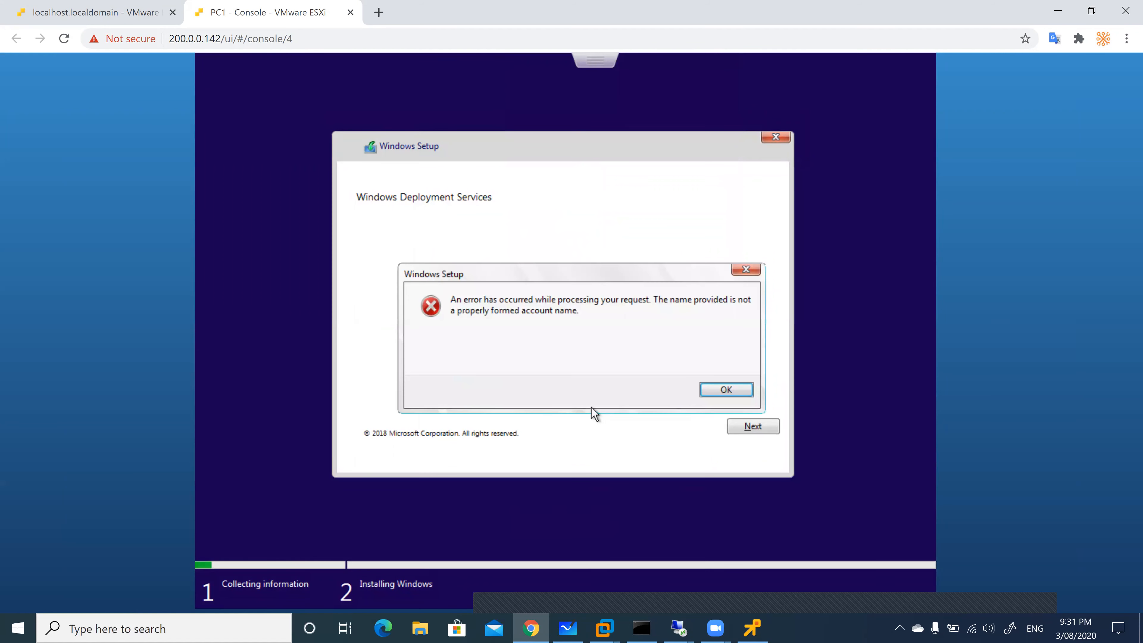
{"action": "left_click", "coordinate": [718, 389]}
{"action": "type", "text": "adm"}
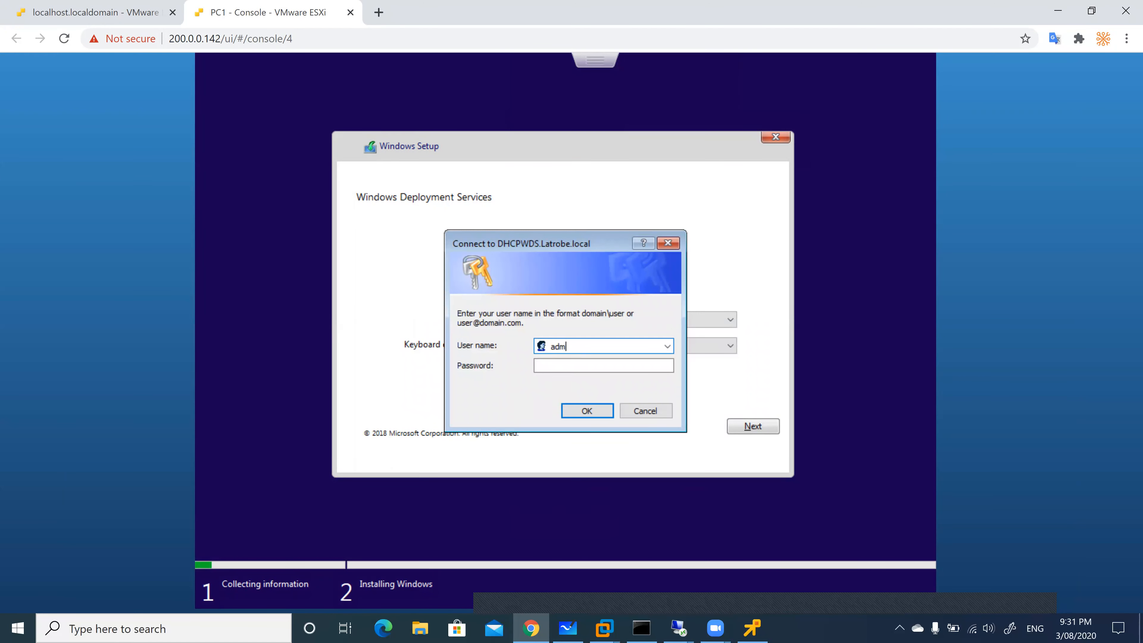
{"action": "type", "text": "inistrao"}
{"action": "type", "text": "tor"}
{"action": "type", "text": "@la"}
{"action": "type", "text": "trobw"}
{"action": "type", "text": ".local"}
{"action": "key", "text": "Tab"}
{"action": "type", "text": "•••••••"}
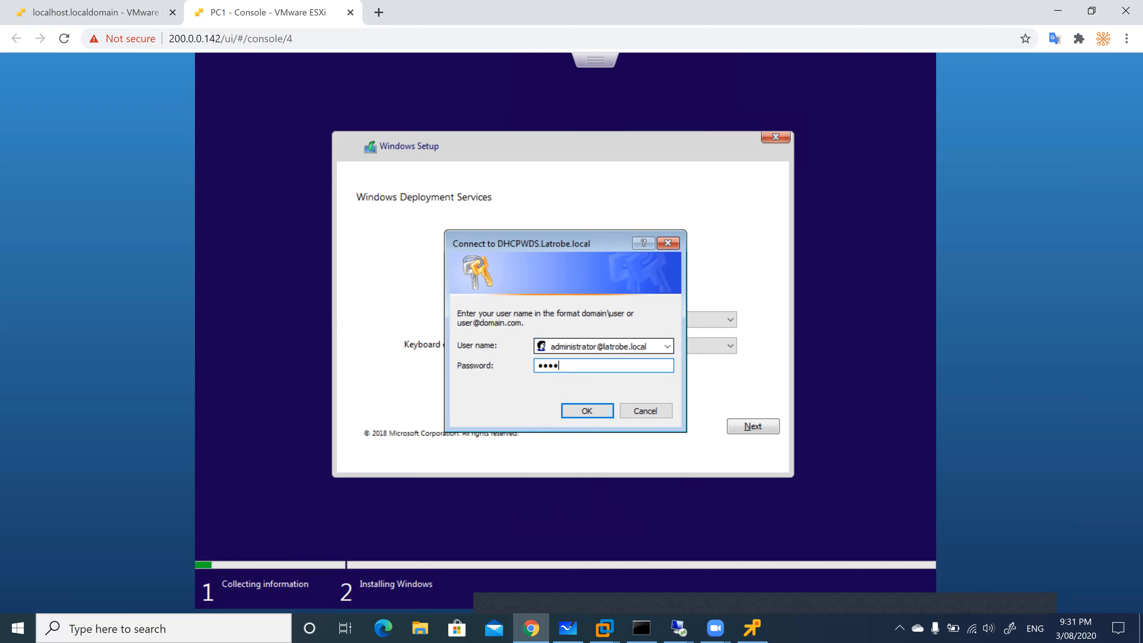
{"action": "key", "text": "Return"}
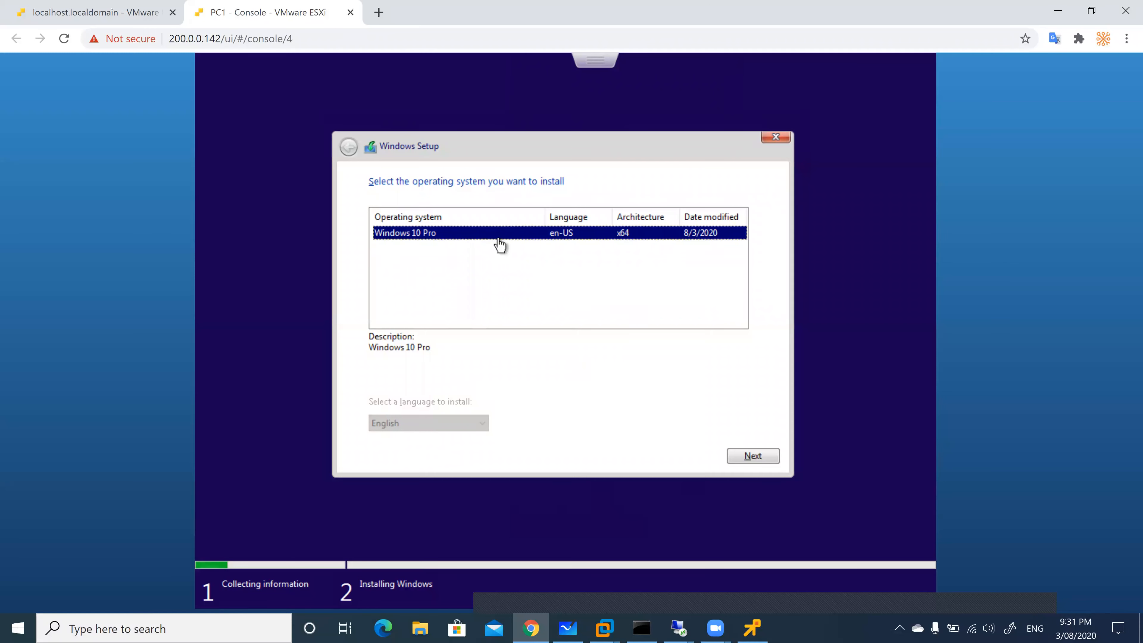
Choose Windows 10 Pro and install it onto Drive 0's 32 GB unallocated space
{"action": "left_click", "coordinate": [740, 455]}
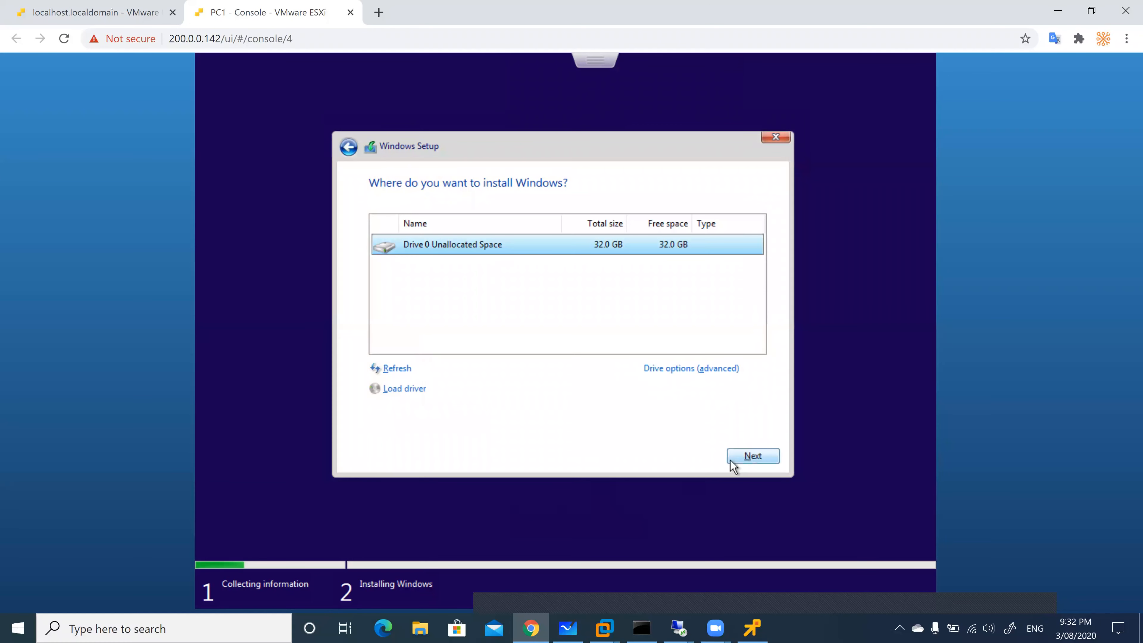
{"action": "left_click", "coordinate": [752, 457]}
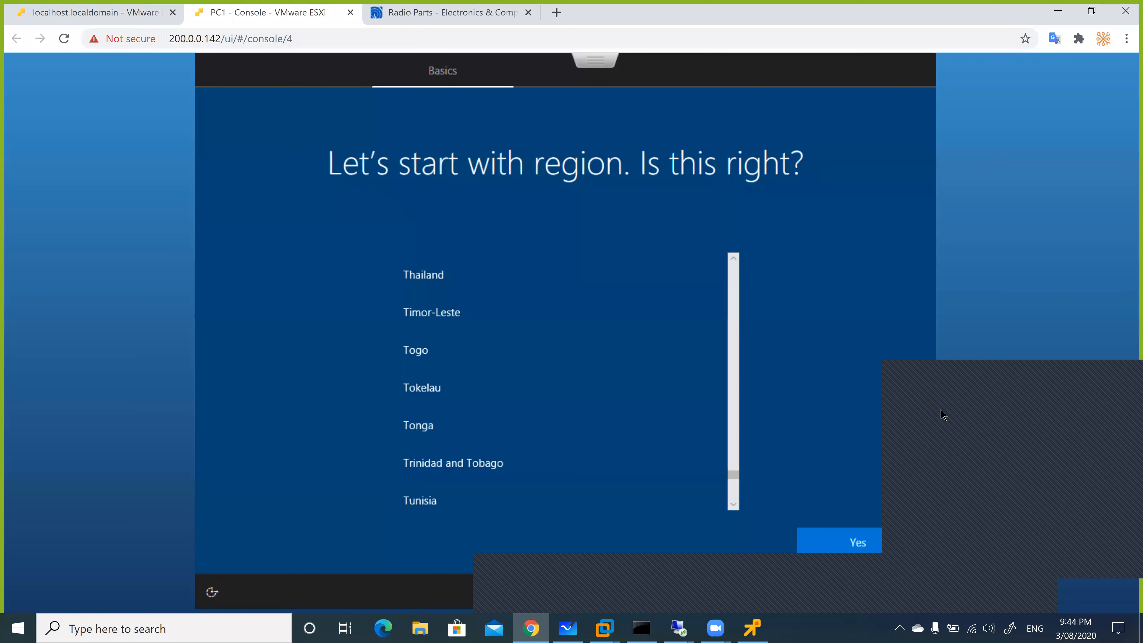
Confirm Australia as PC1's region and close the Radio Parts browser tab
{"action": "scroll", "coordinate": [603, 430], "scroll_direction": "up", "scroll_amount": 5}
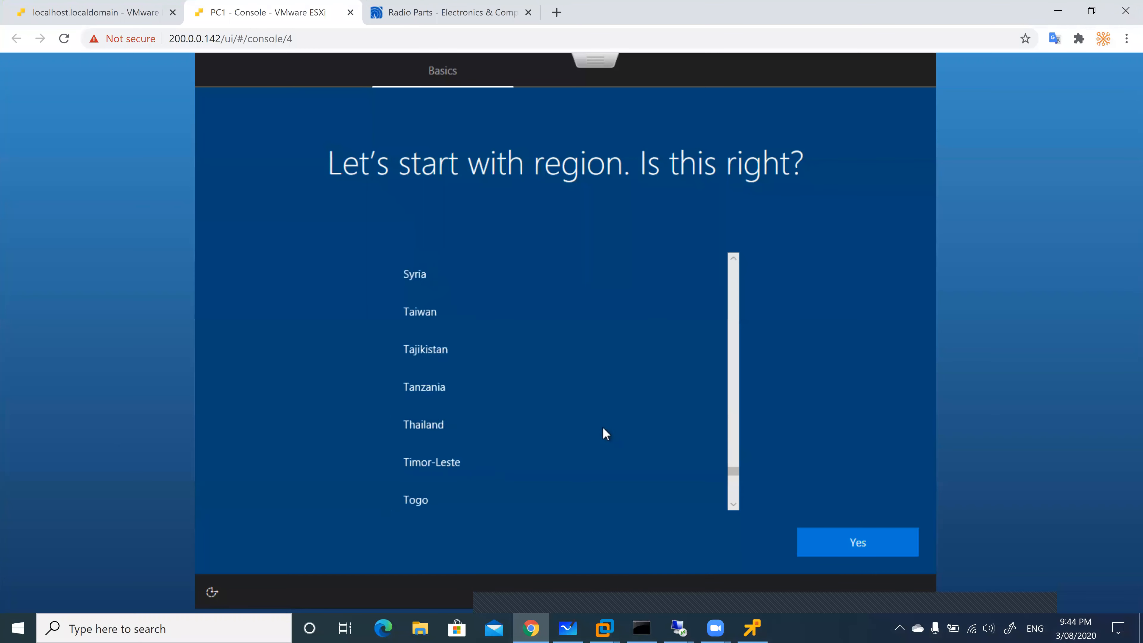
{"action": "scroll", "coordinate": [604, 433], "scroll_direction": "up", "scroll_amount": 10}
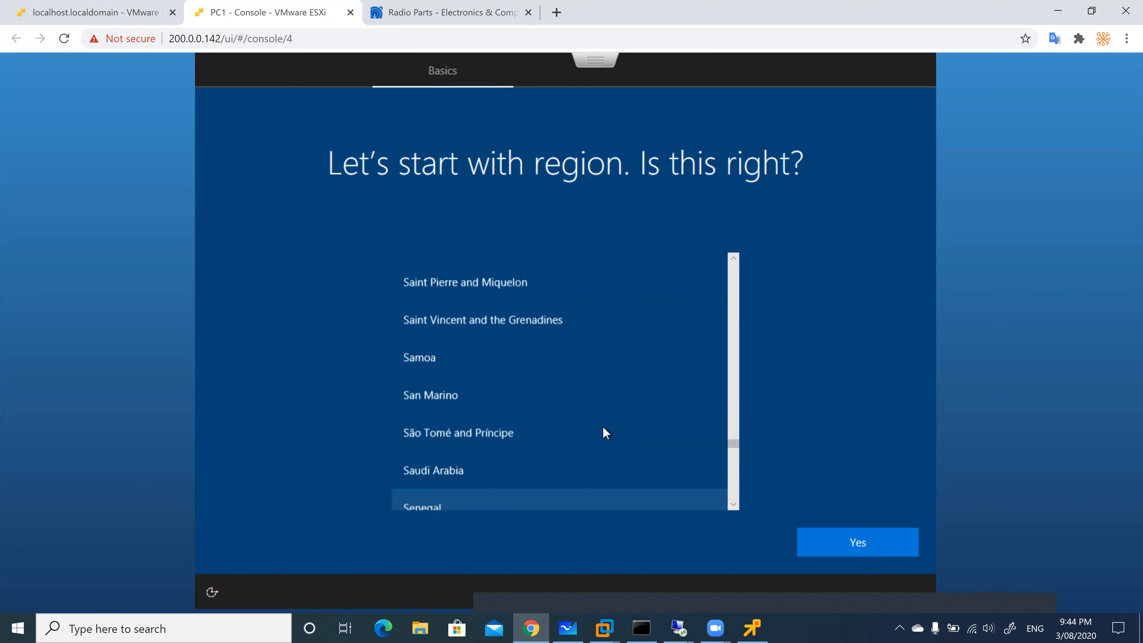
{"action": "scroll", "coordinate": [605, 430], "scroll_direction": "up", "scroll_amount": 10}
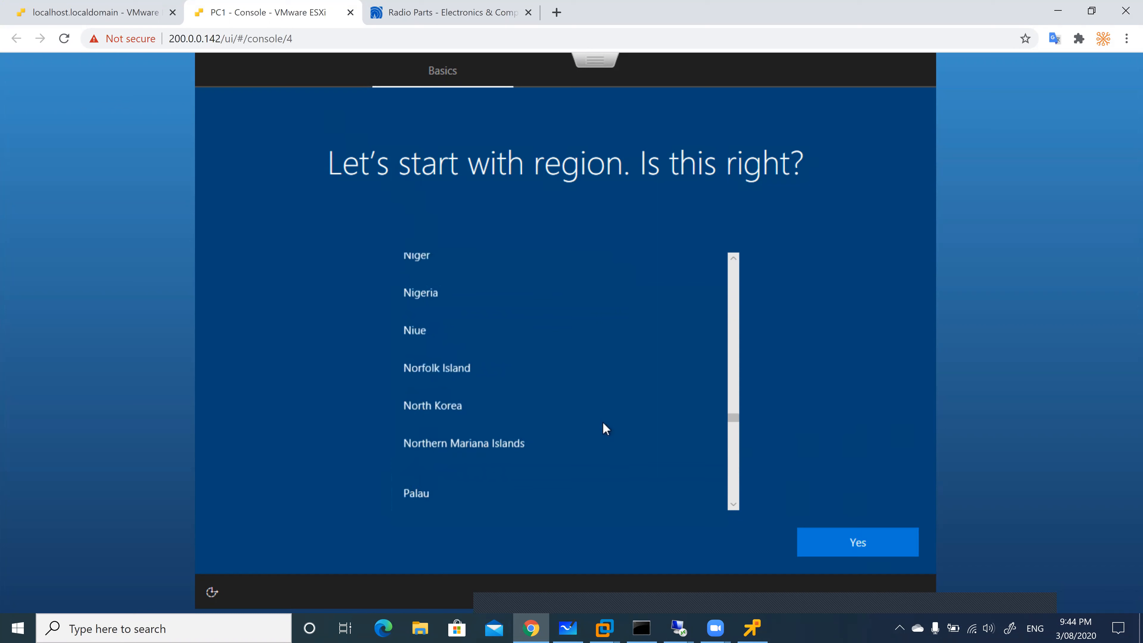
{"action": "left_click_drag", "start_coordinate": [737, 397], "coordinate": [735, 298]}
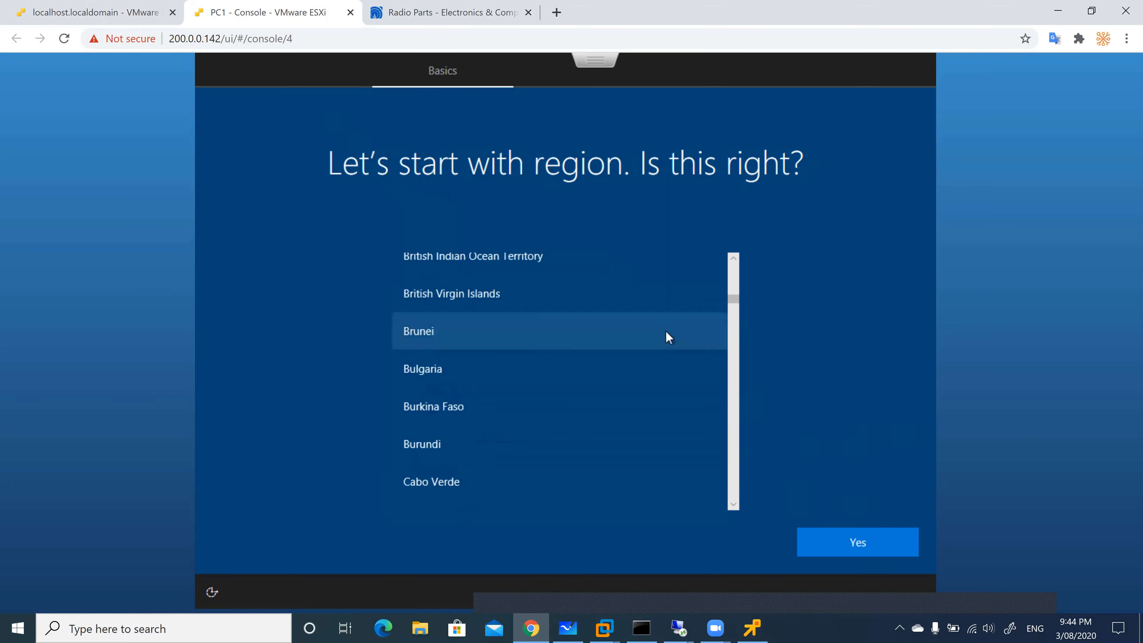
{"action": "scroll", "coordinate": [667, 333], "scroll_direction": "up", "scroll_amount": 3}
{"action": "scroll", "coordinate": [666, 332], "scroll_direction": "up", "scroll_amount": 3}
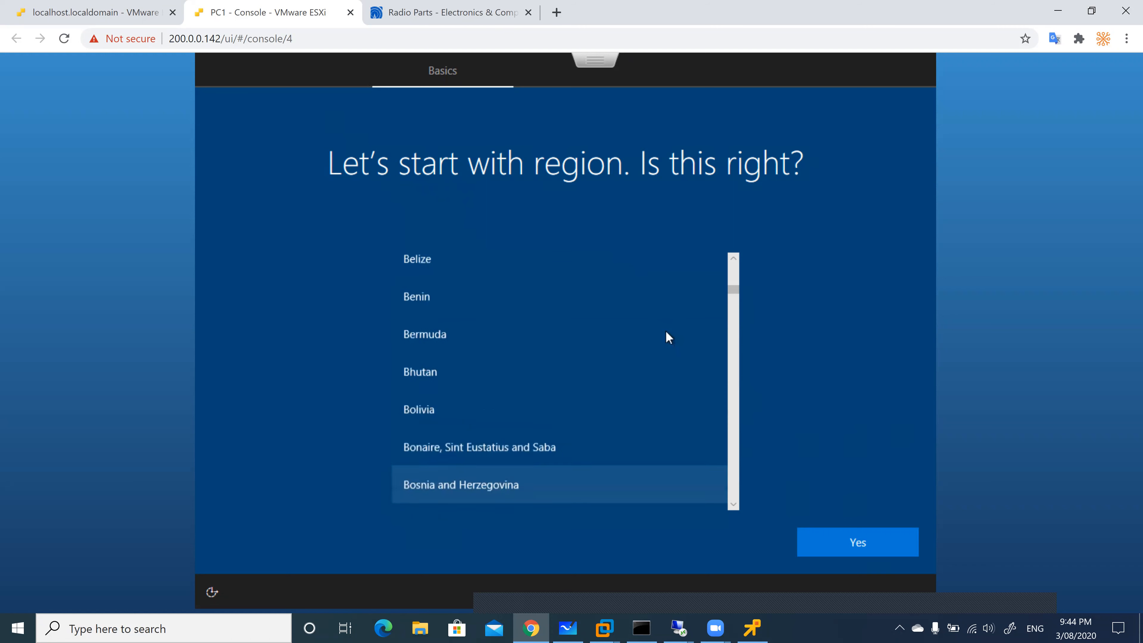
{"action": "scroll", "coordinate": [667, 336], "scroll_direction": "up", "scroll_amount": 3}
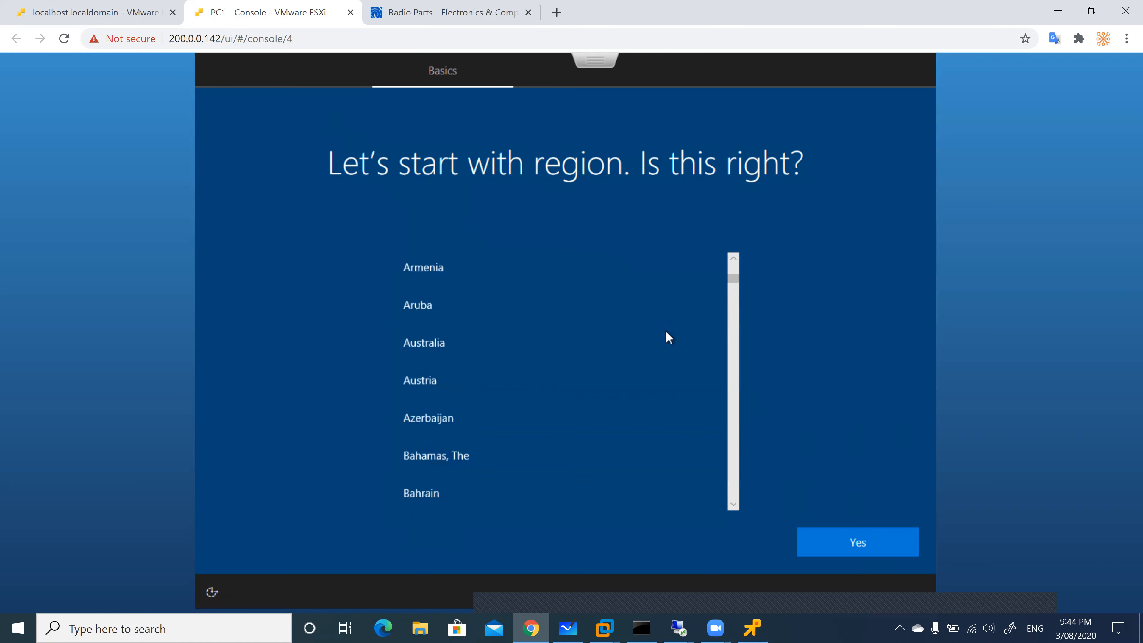
{"action": "left_click", "coordinate": [553, 348]}
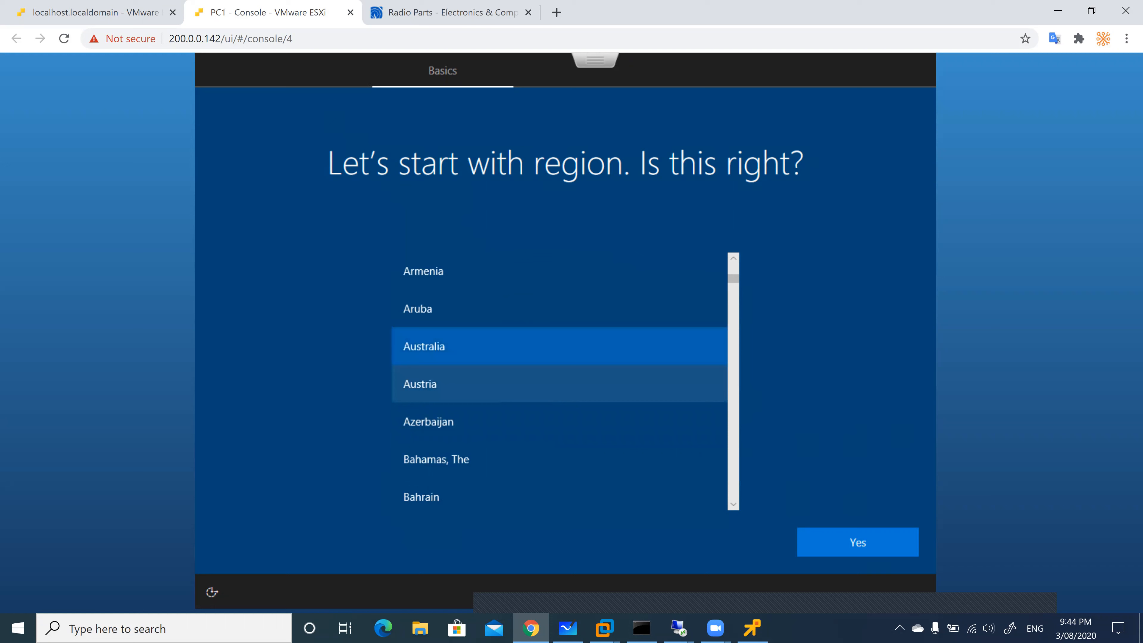
{"action": "left_click", "coordinate": [834, 547]}
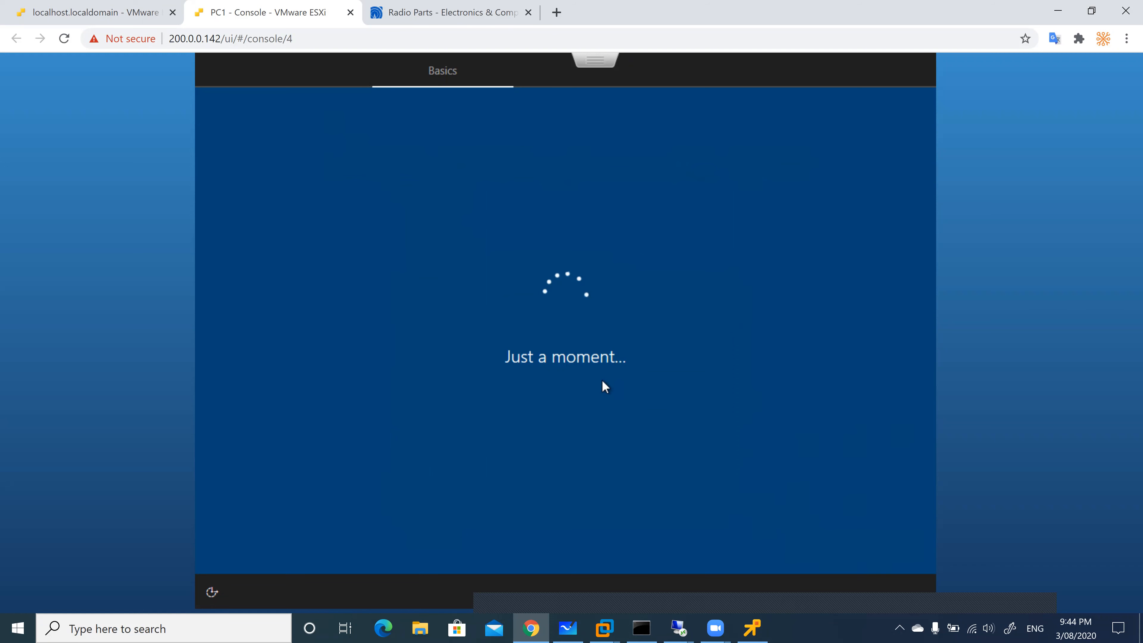
{"action": "left_click", "coordinate": [528, 12]}
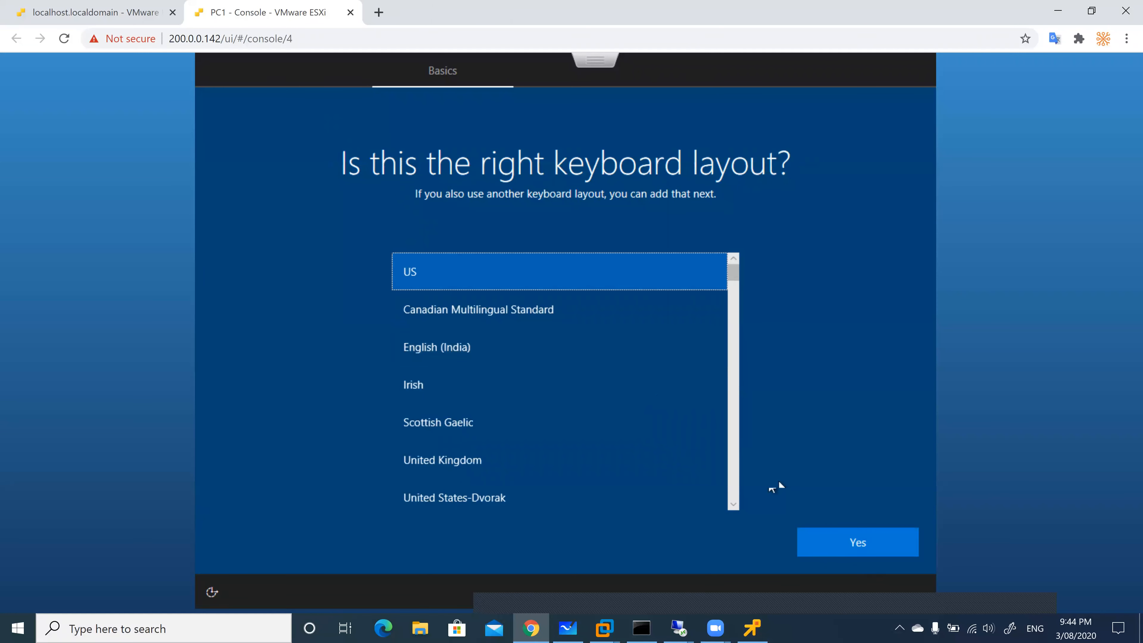
Keep the US keyboard layout, add no second layout, and skip network setup for now
{"action": "left_click", "coordinate": [834, 549]}
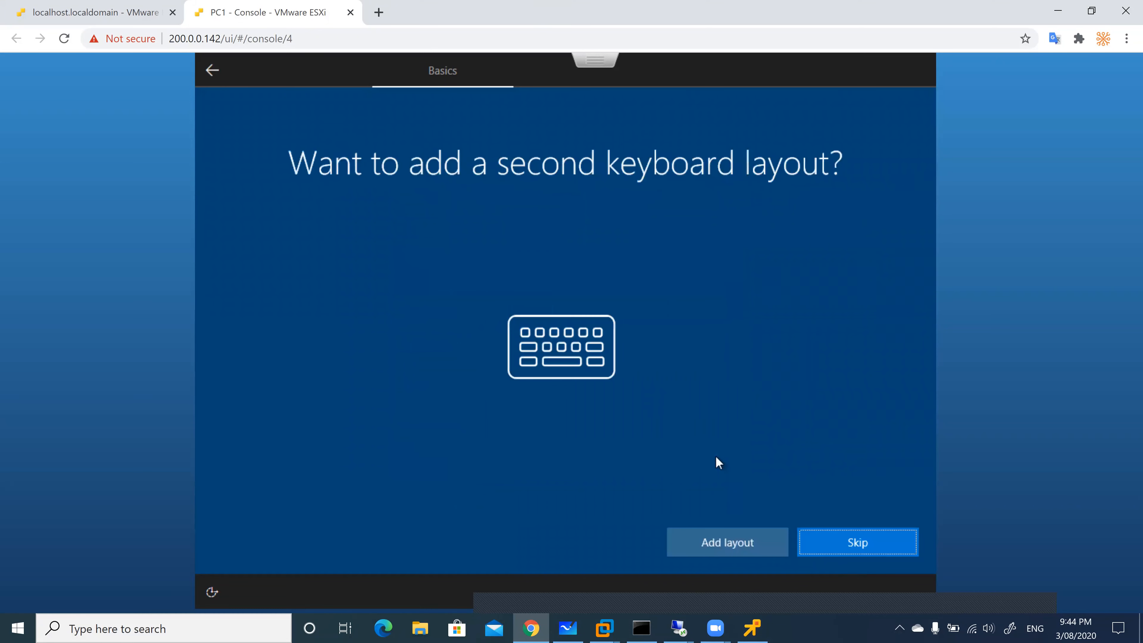
{"action": "left_click", "coordinate": [862, 540]}
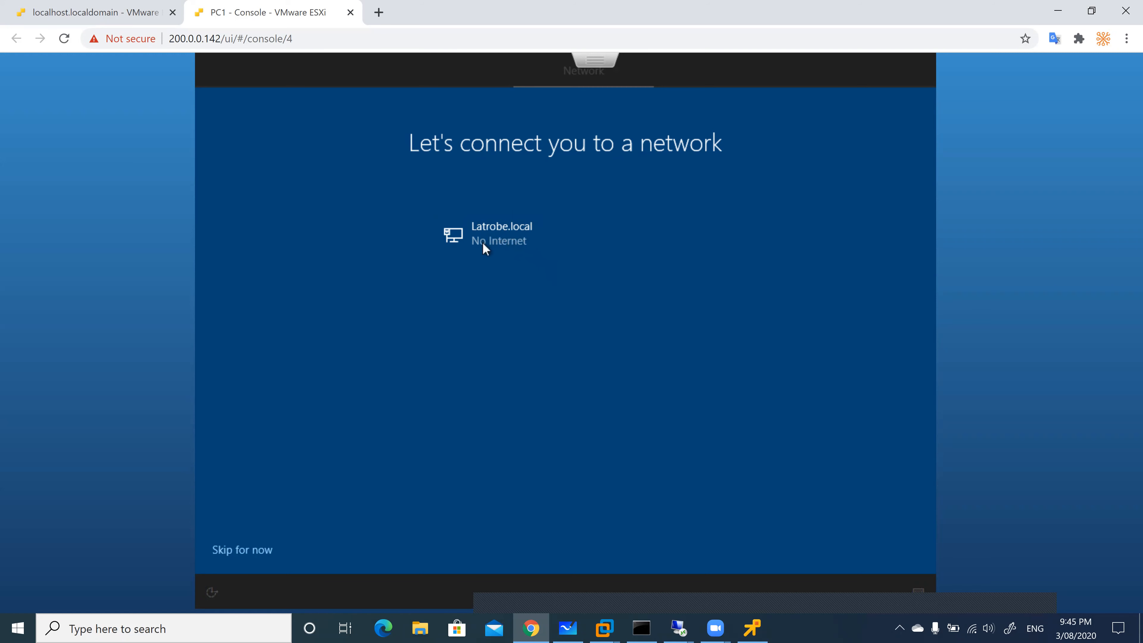
{"action": "left_click", "coordinate": [232, 551]}
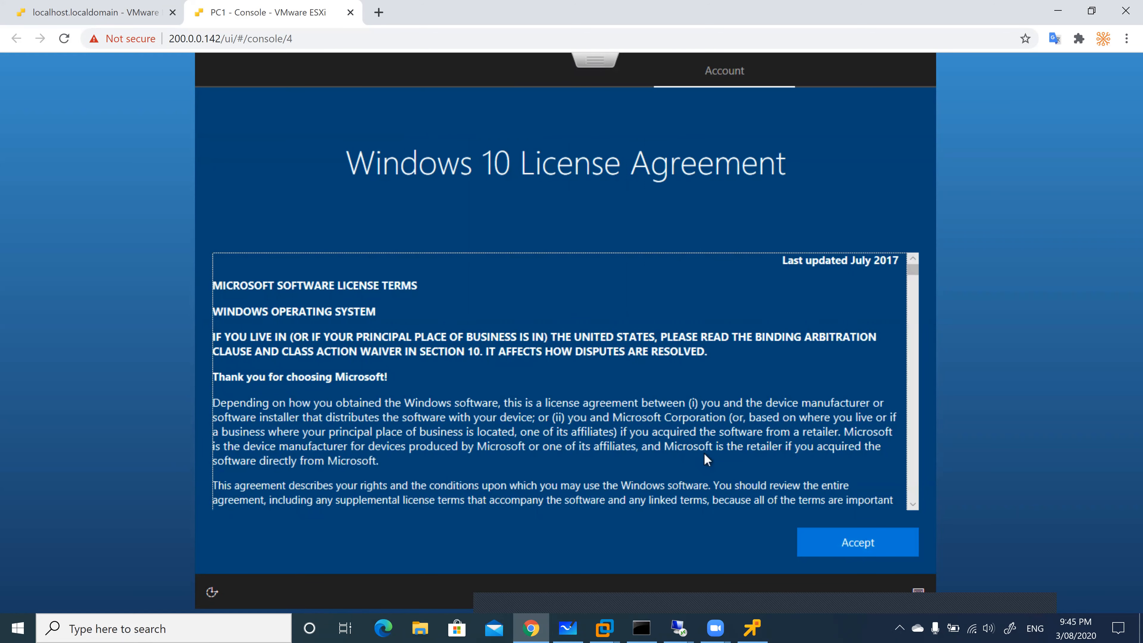
Accept the Windows 10 license and create the local user PC1 without a password
{"action": "scroll", "coordinate": [704, 452], "scroll_direction": "down", "scroll_amount": 3}
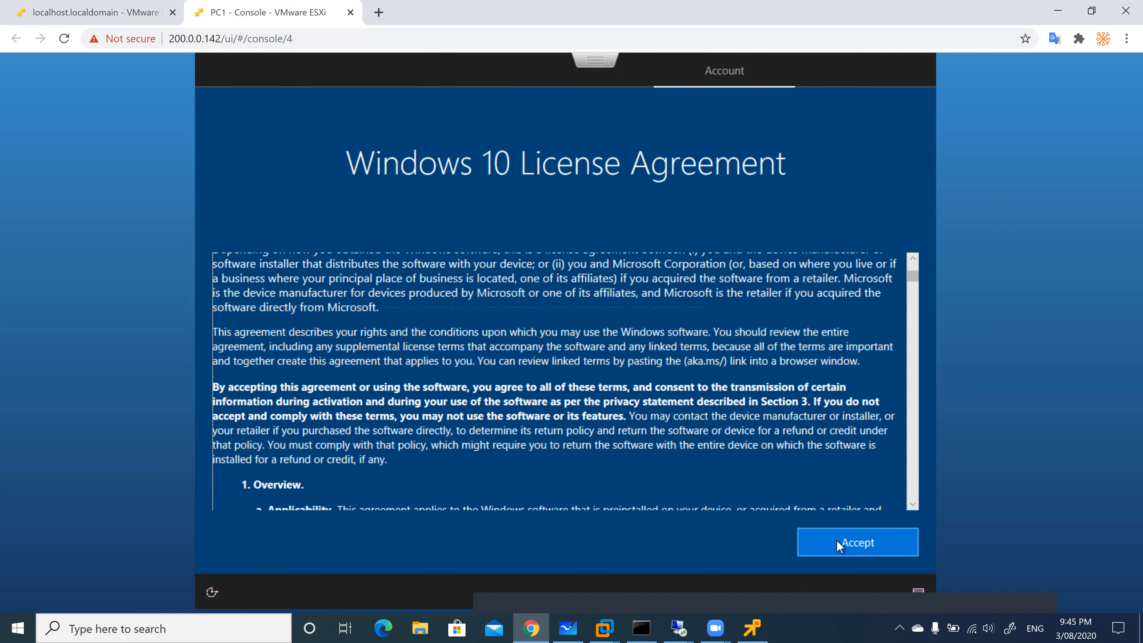
{"action": "left_click", "coordinate": [837, 541]}
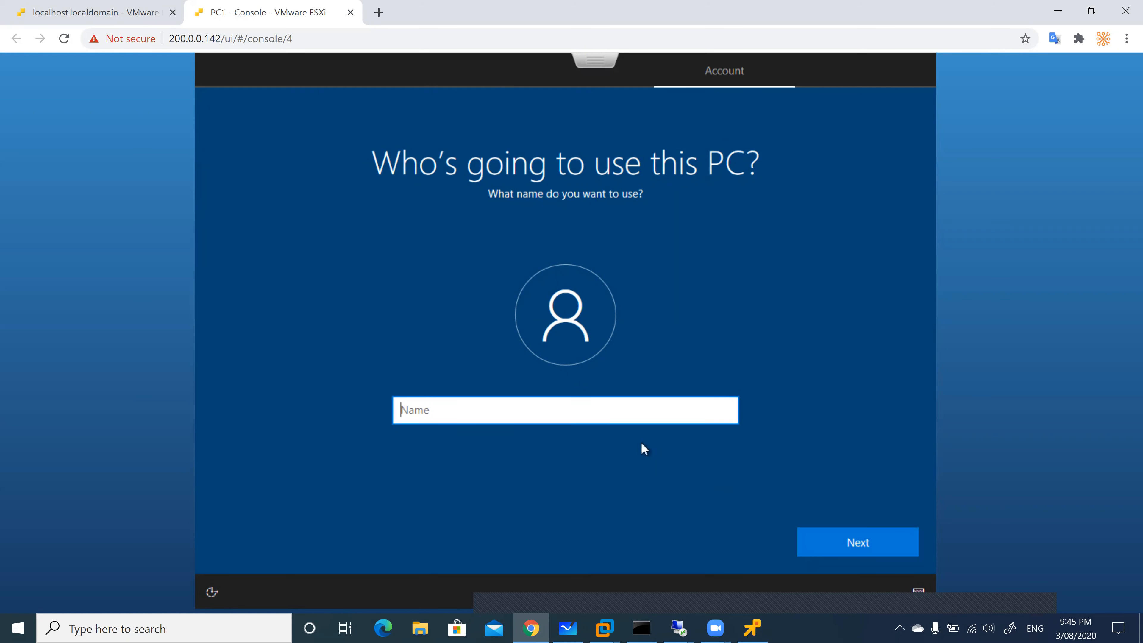
{"action": "type", "text": "PC1"}
{"action": "left_click", "coordinate": [827, 538]}
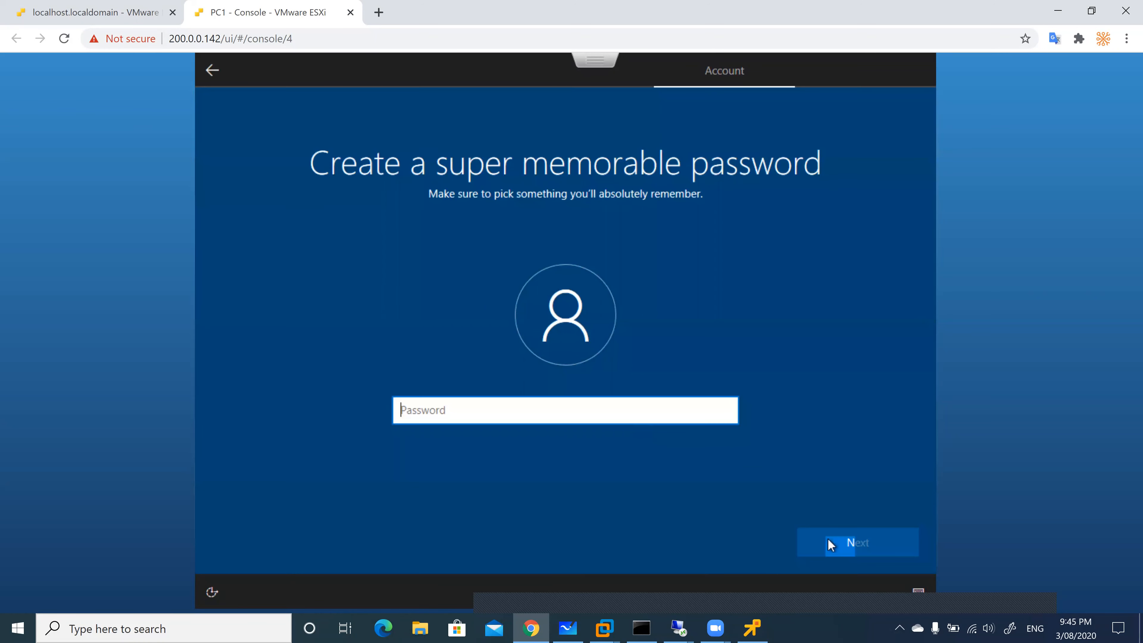
{"action": "left_click", "coordinate": [828, 541]}
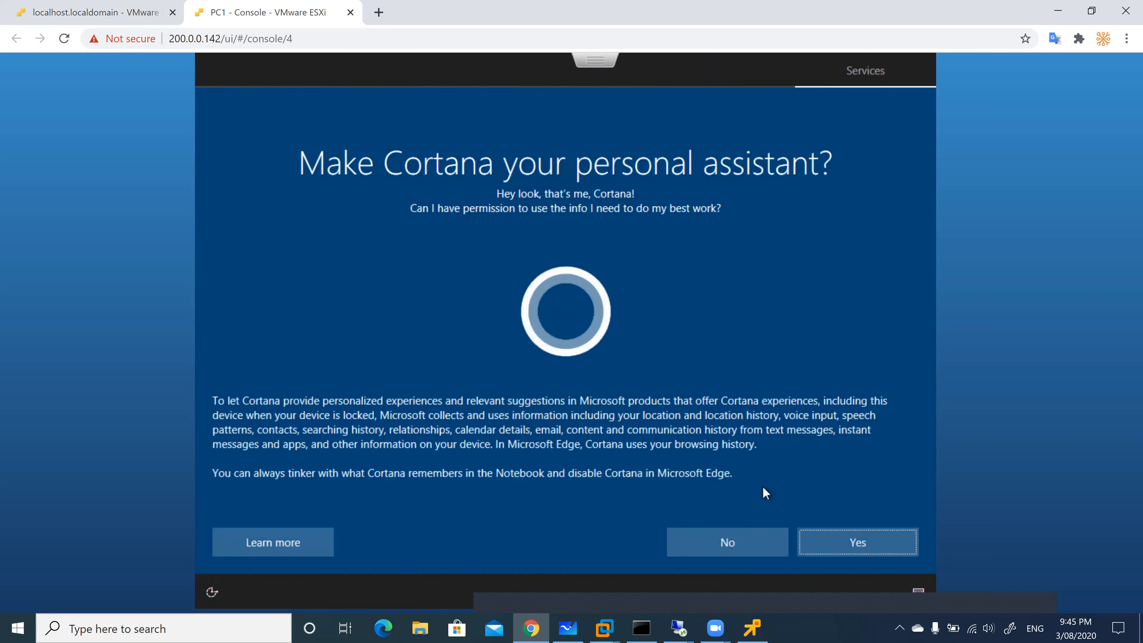
Decline Cortana and accept the default privacy settings
{"action": "left_click", "coordinate": [736, 543]}
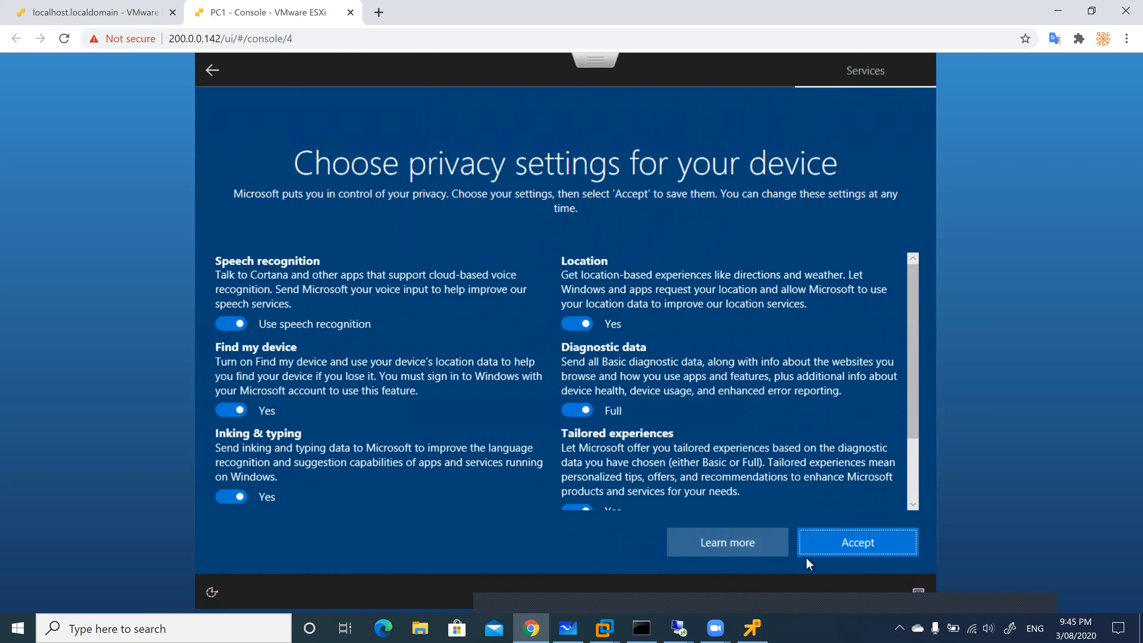
{"action": "left_click", "coordinate": [854, 549]}
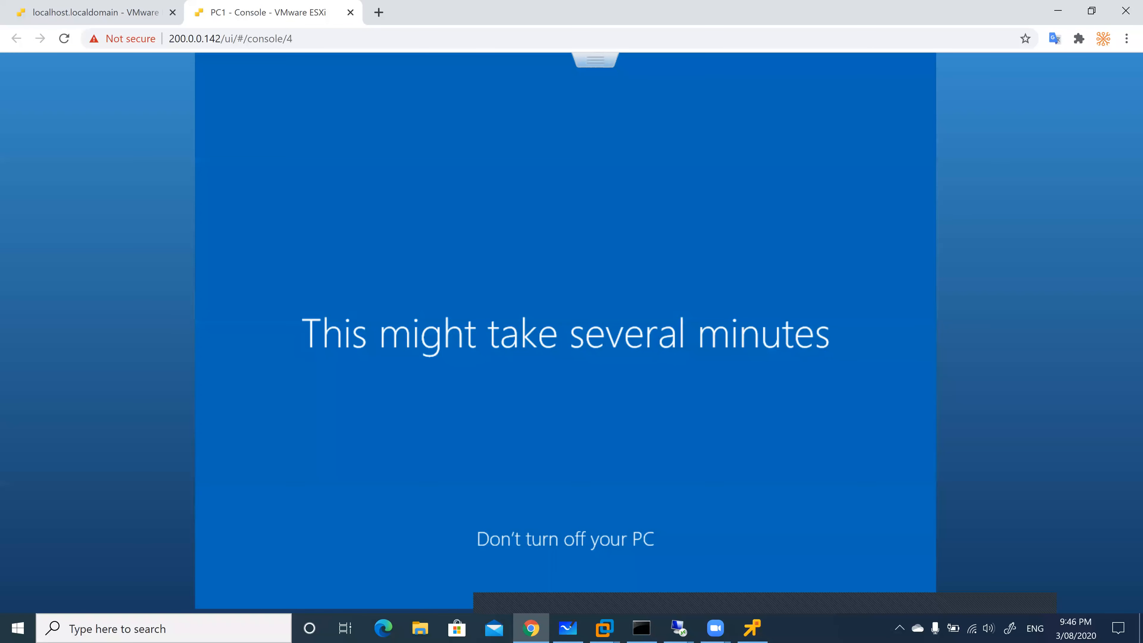
{"action": "mouse_move", "coordinate": [681, 629]}
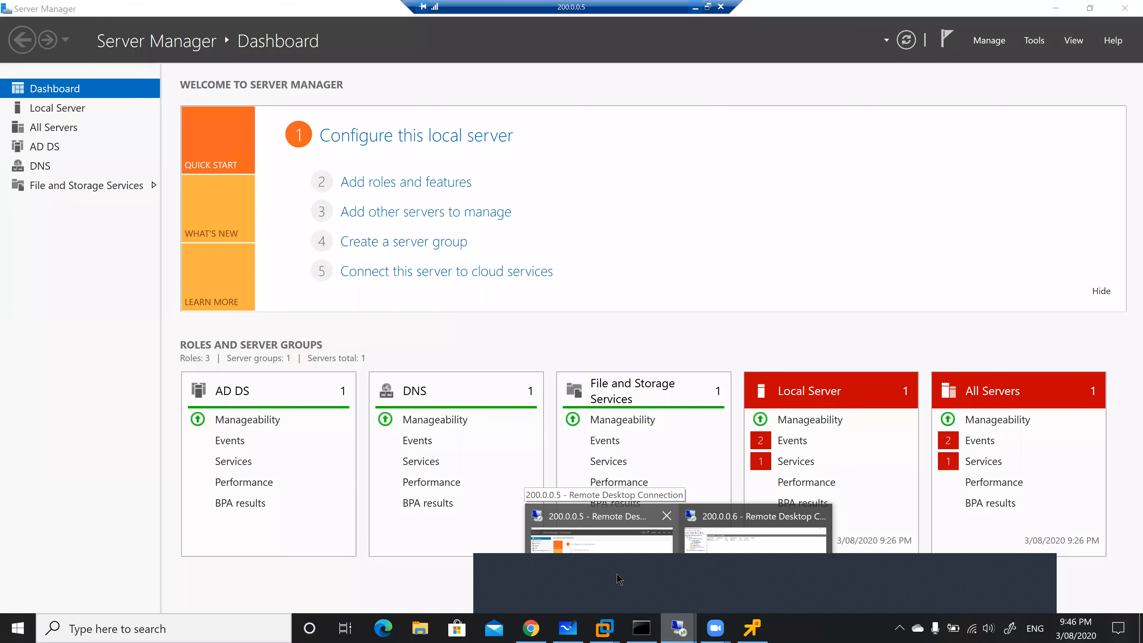
On the 200.0.0.5 domain controller, open Active Directory Users and Computers at Latrobe.local's Users container
{"action": "left_click", "coordinate": [619, 576]}
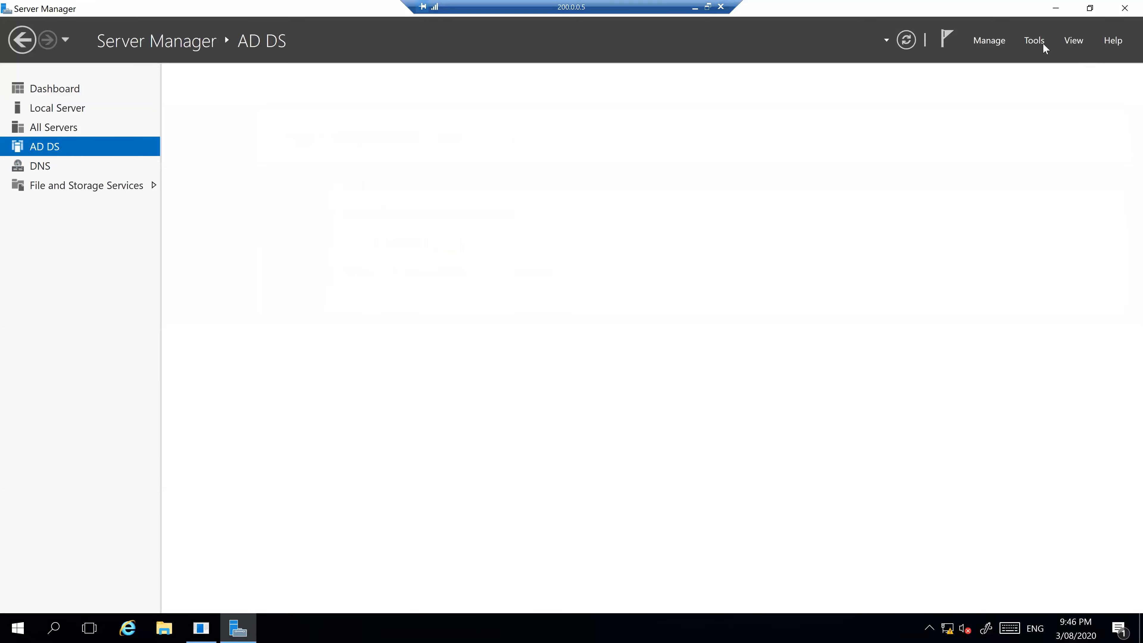
{"action": "left_click", "coordinate": [1035, 41]}
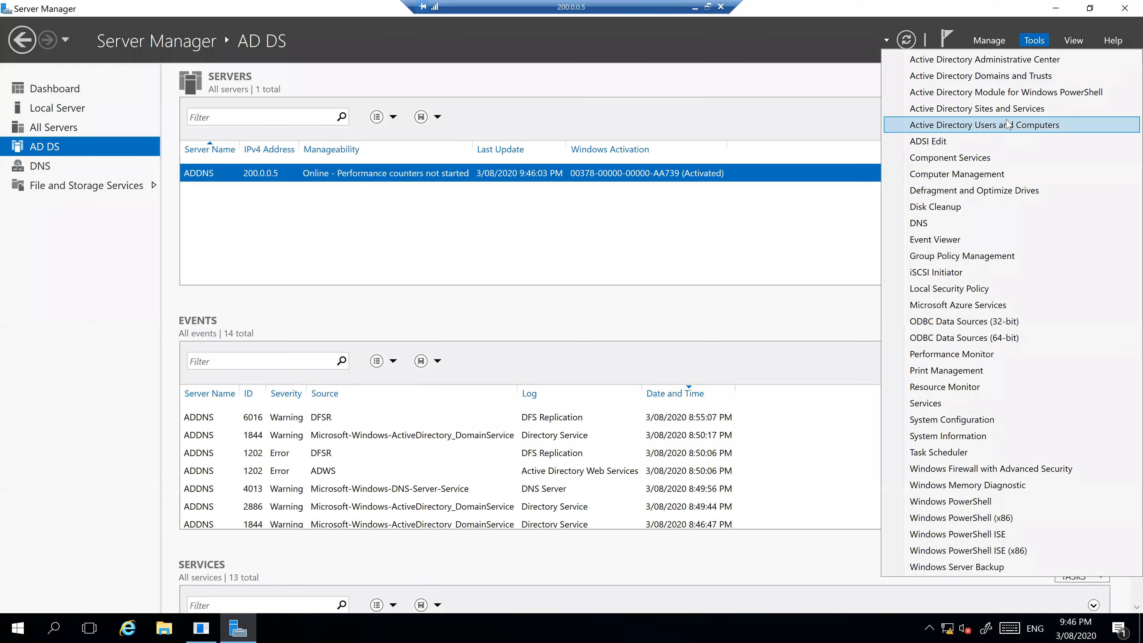
{"action": "left_click", "coordinate": [1007, 128]}
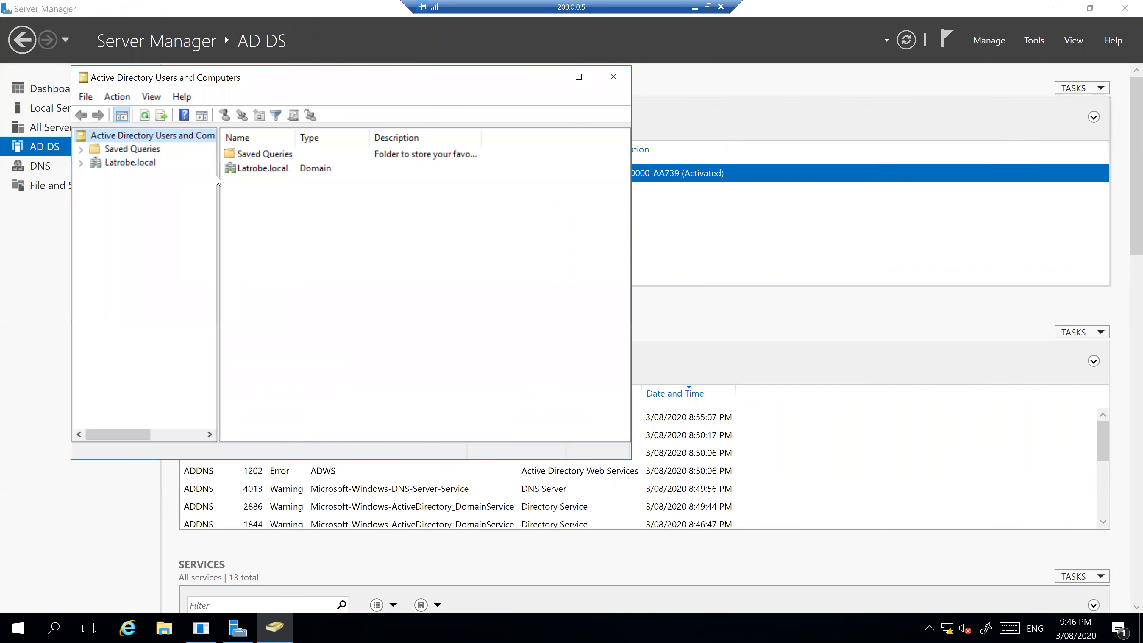
{"action": "left_click", "coordinate": [81, 162]}
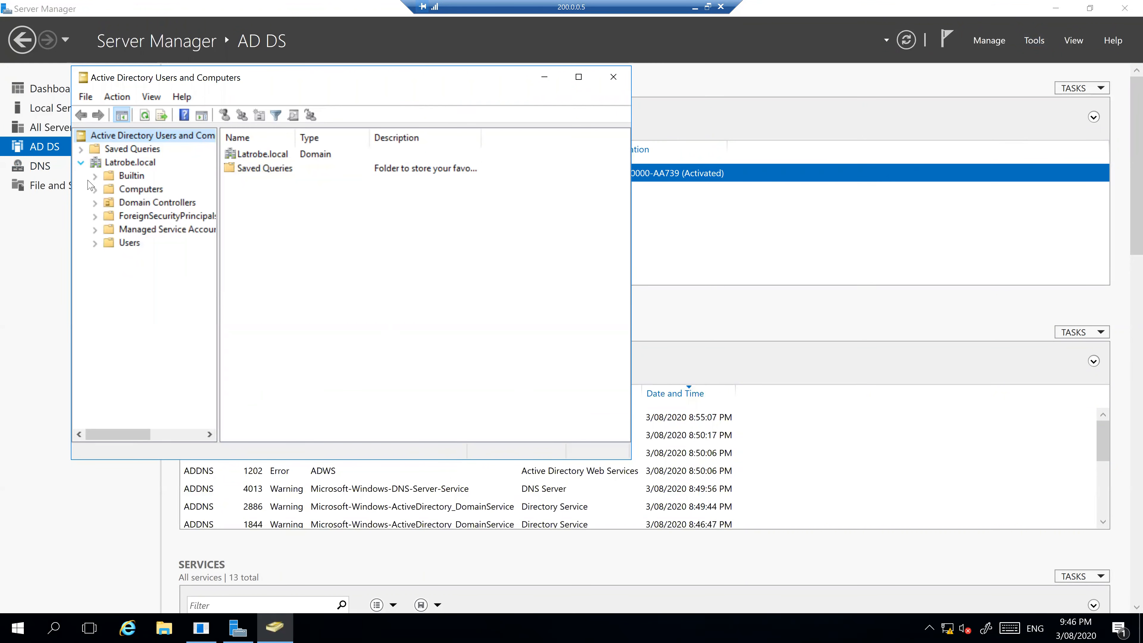
{"action": "left_click", "coordinate": [129, 244]}
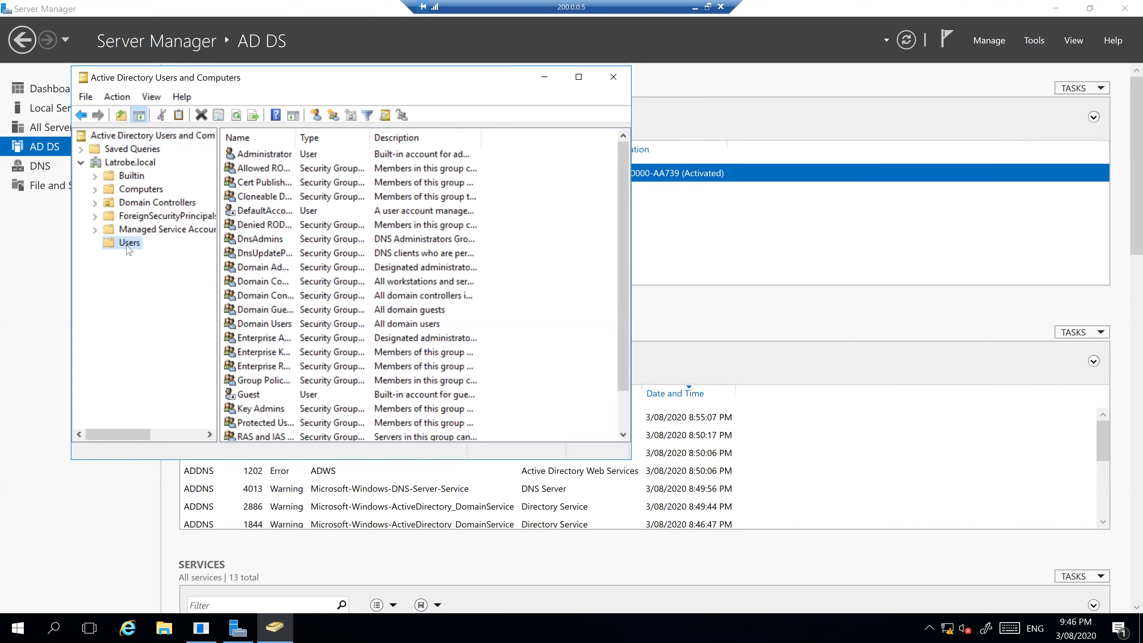
Start a new user in the Users container with name and logon name user1
{"action": "right_click", "coordinate": [128, 245]}
{"action": "mouse_move", "coordinate": [178, 293]}
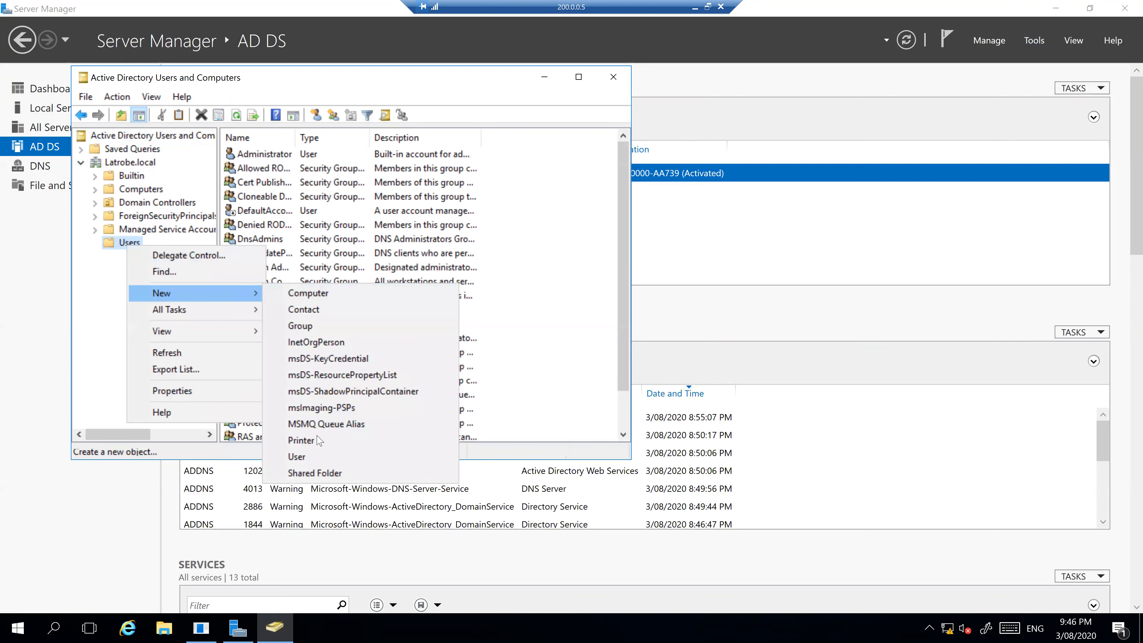
{"action": "left_click", "coordinate": [294, 451]}
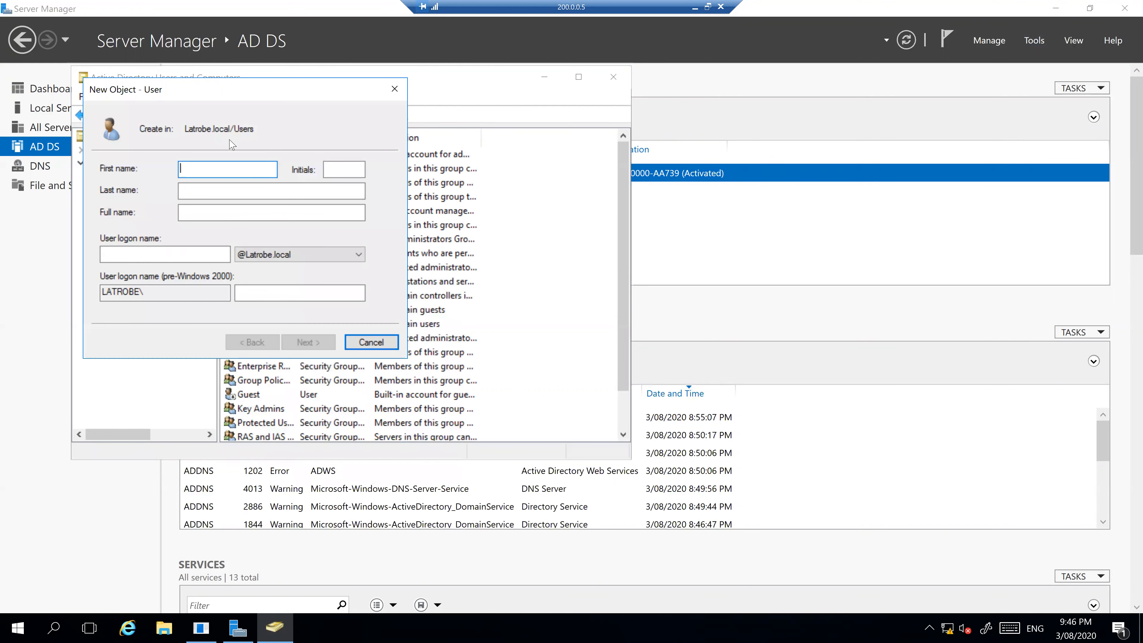
{"action": "type", "text": "user1"}
{"action": "left_click", "coordinate": [177, 256]}
{"action": "type", "text": "user1"}
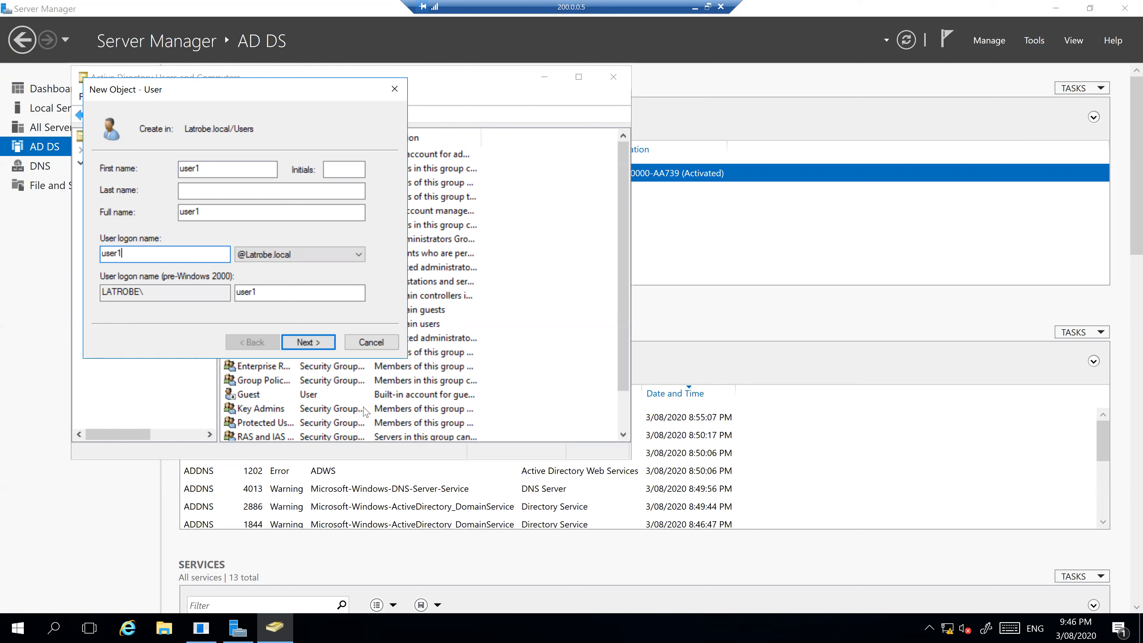
{"action": "left_click", "coordinate": [328, 344]}
Set user1's password to never expire, enter and confirm the password, and finish
{"action": "left_click", "coordinate": [105, 217]}
{"action": "left_click", "coordinate": [104, 254]}
{"action": "left_click", "coordinate": [266, 173]}
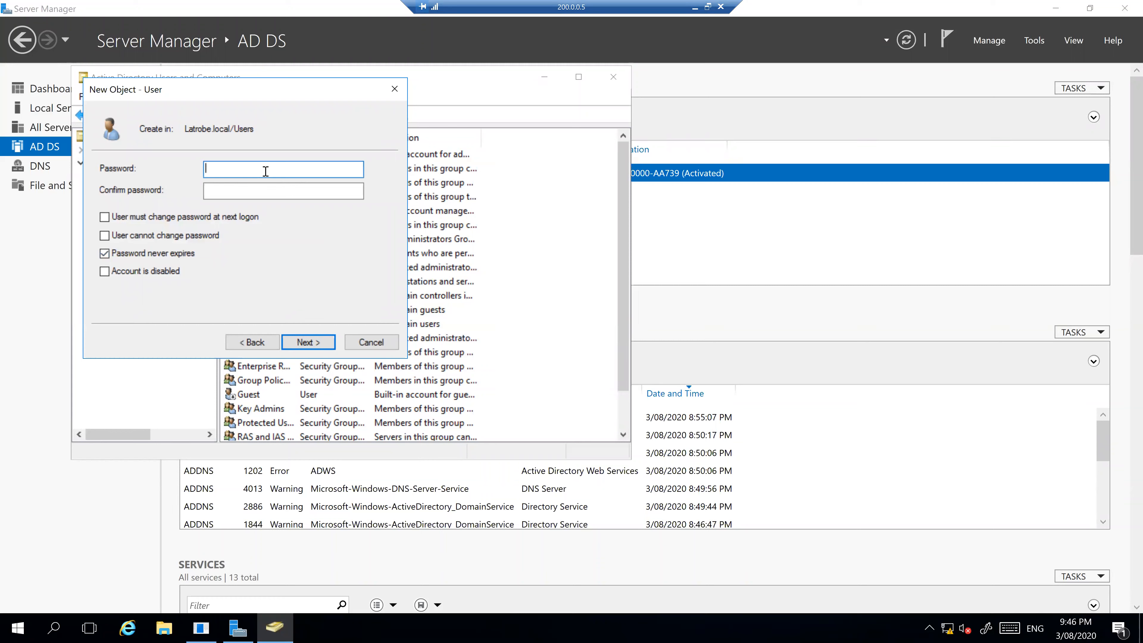
{"action": "type", "text": "•••••••"}
{"action": "key", "text": "Tab"}
{"action": "type", "text": "•••••••"}
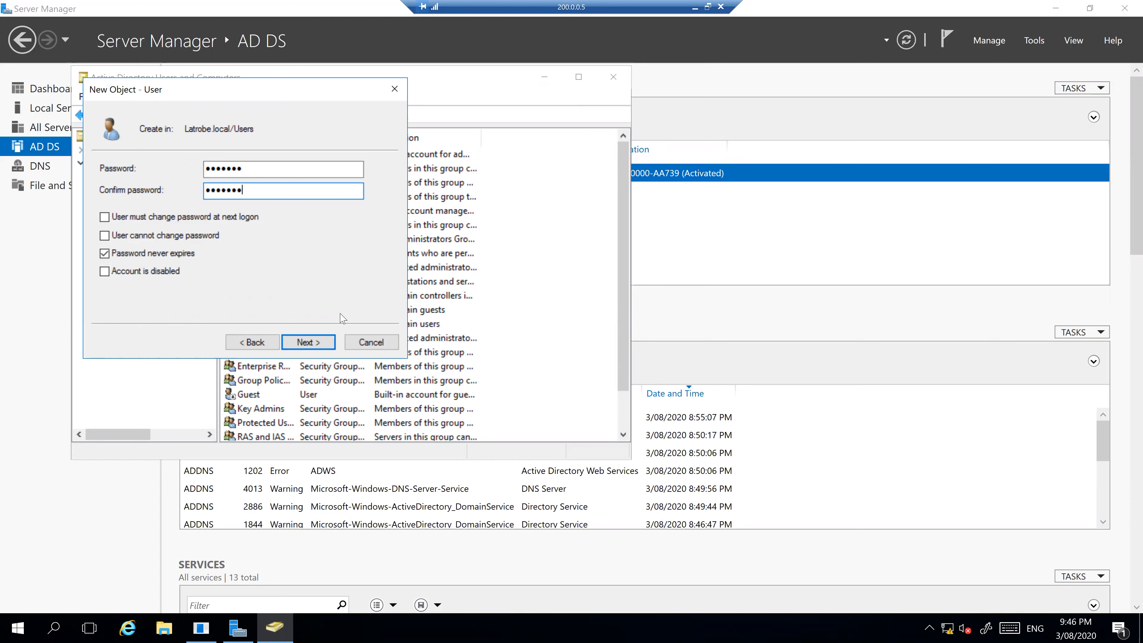
{"action": "left_click", "coordinate": [316, 343]}
{"action": "left_click", "coordinate": [316, 343]}
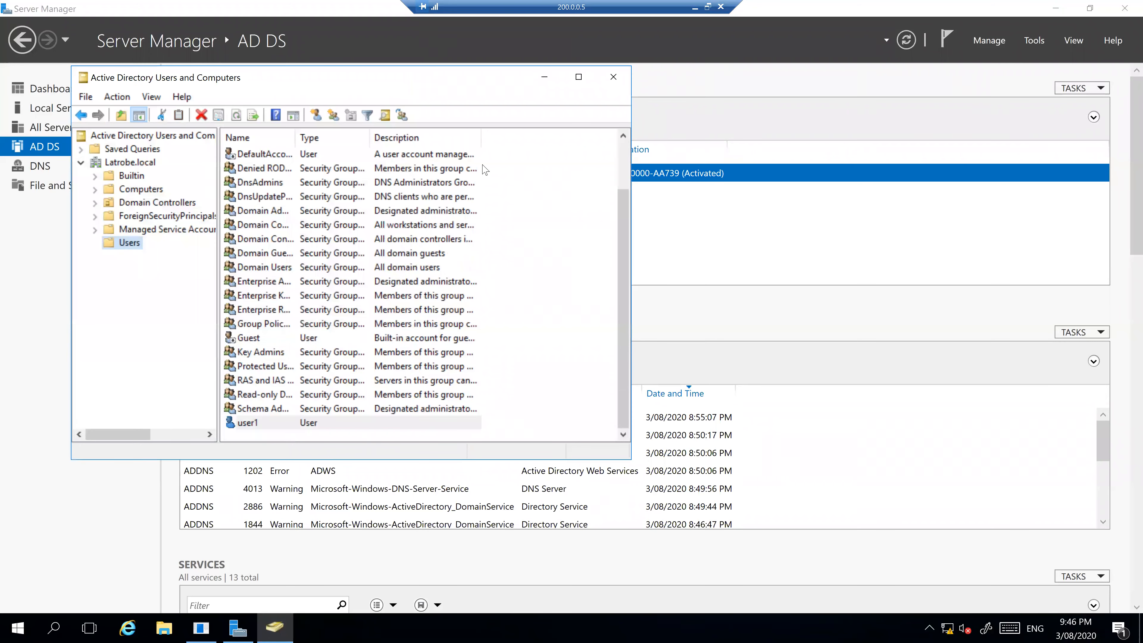
Minimize the remote desktop session to get back to the PC1 console
{"action": "left_click", "coordinate": [695, 6]}
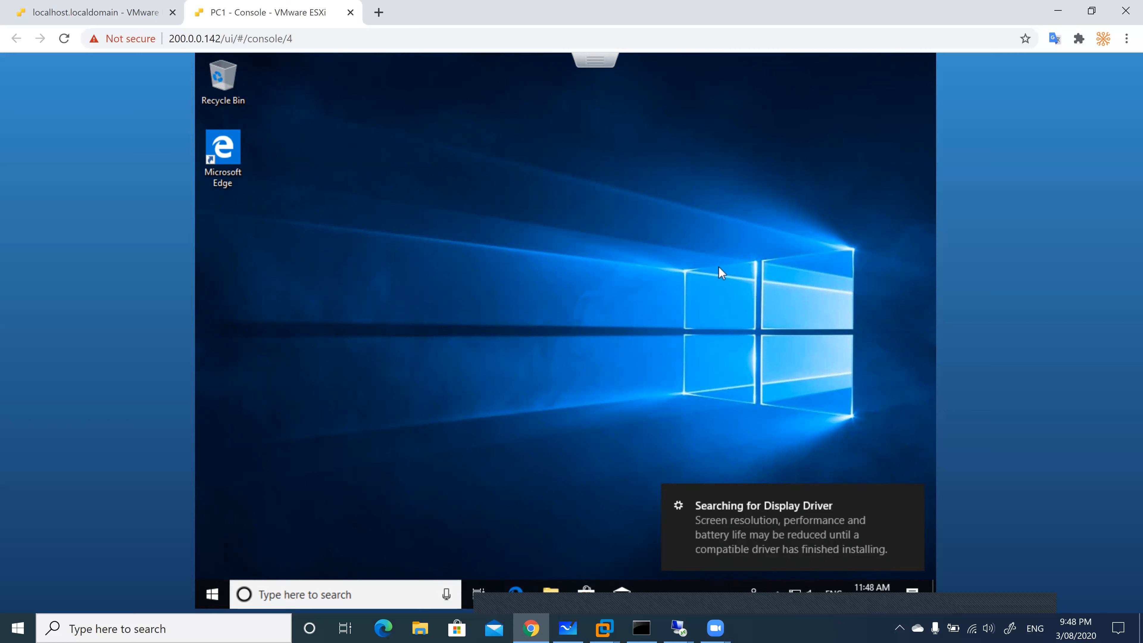
Dismiss the display driver notification on PC1's desktop
{"action": "left_click", "coordinate": [716, 507]}
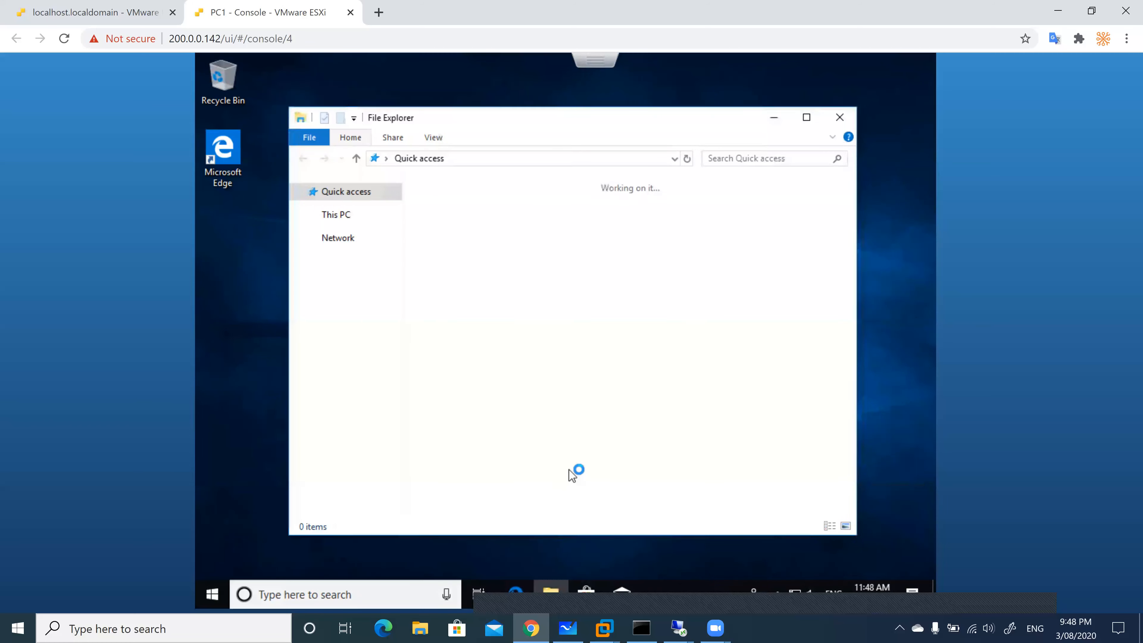
View This PC's system properties, then close them and File Explorer
{"action": "right_click", "coordinate": [344, 324]}
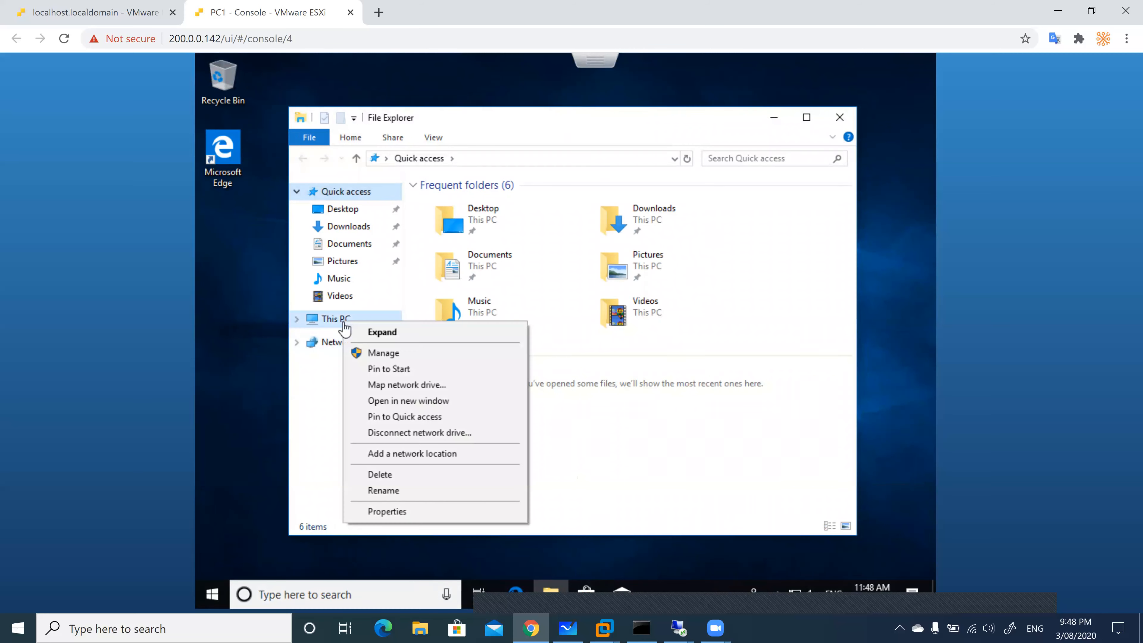
{"action": "left_click", "coordinate": [395, 512]}
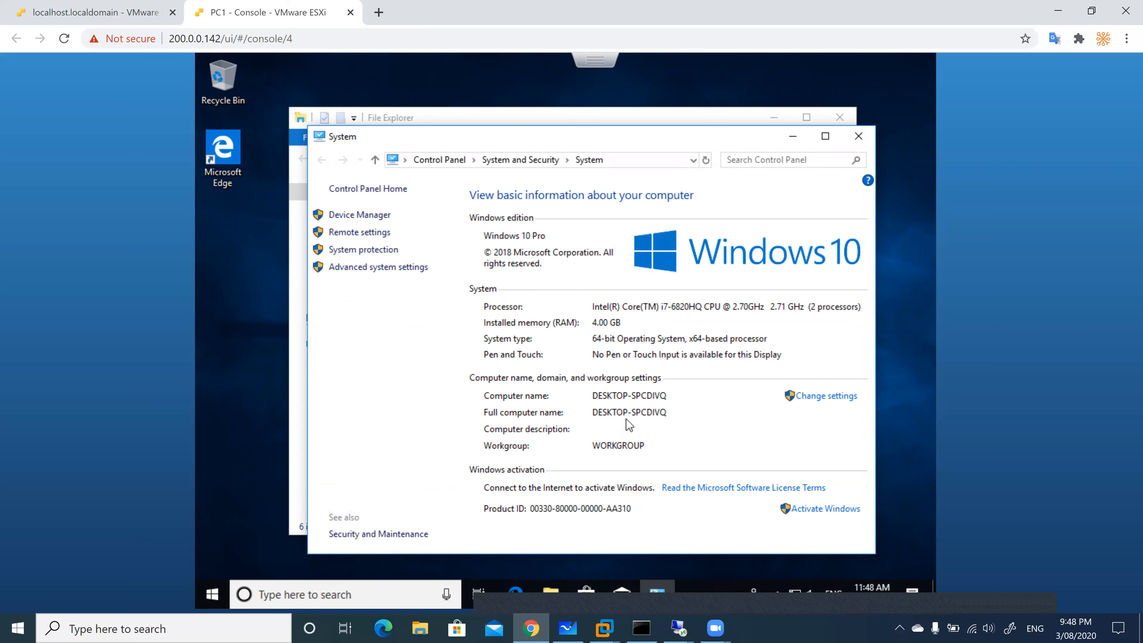
{"action": "left_click", "coordinate": [861, 138]}
{"action": "left_click", "coordinate": [840, 120]}
Refresh the desktop and reopen This PC's system properties from File Explorer
{"action": "right_click", "coordinate": [496, 233]}
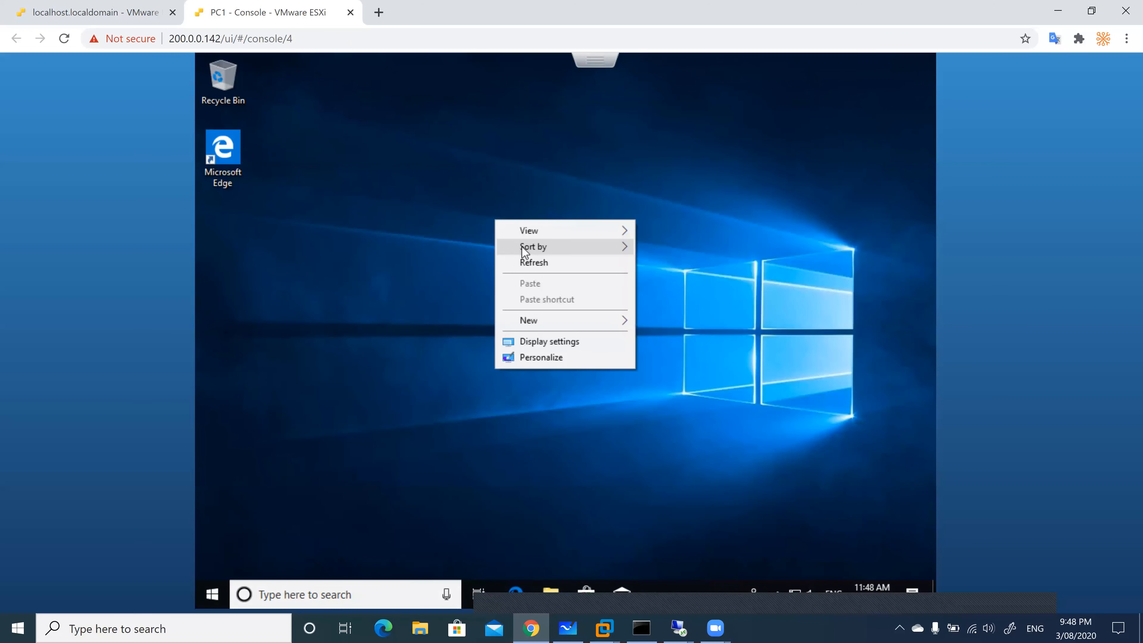
{"action": "left_click", "coordinate": [551, 262]}
{"action": "left_click", "coordinate": [549, 587]}
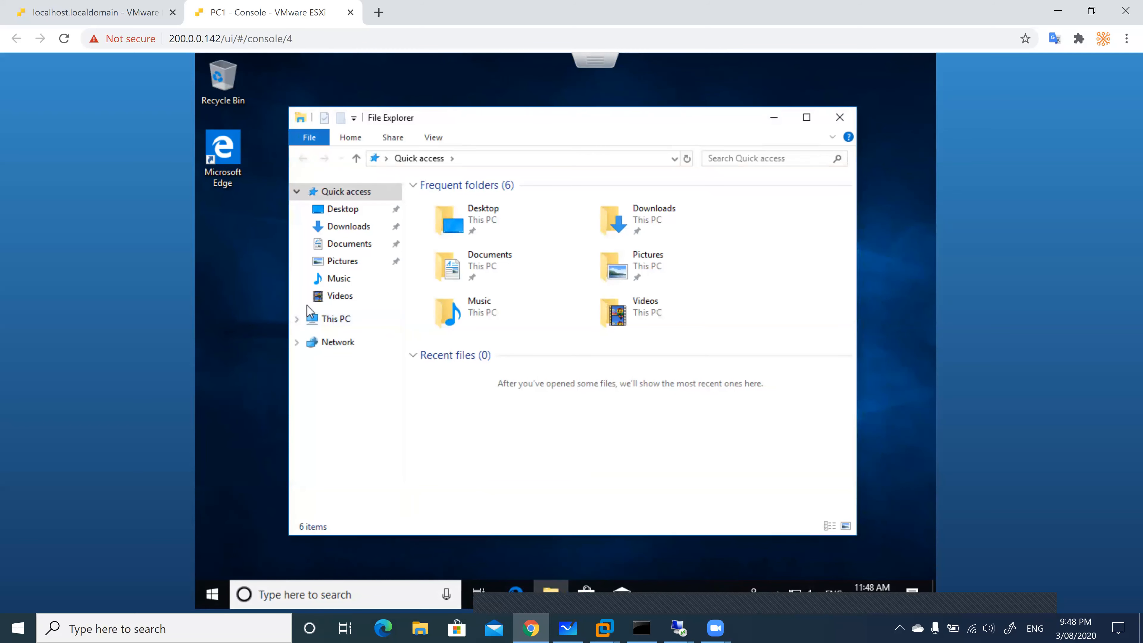
{"action": "left_click", "coordinate": [335, 319]}
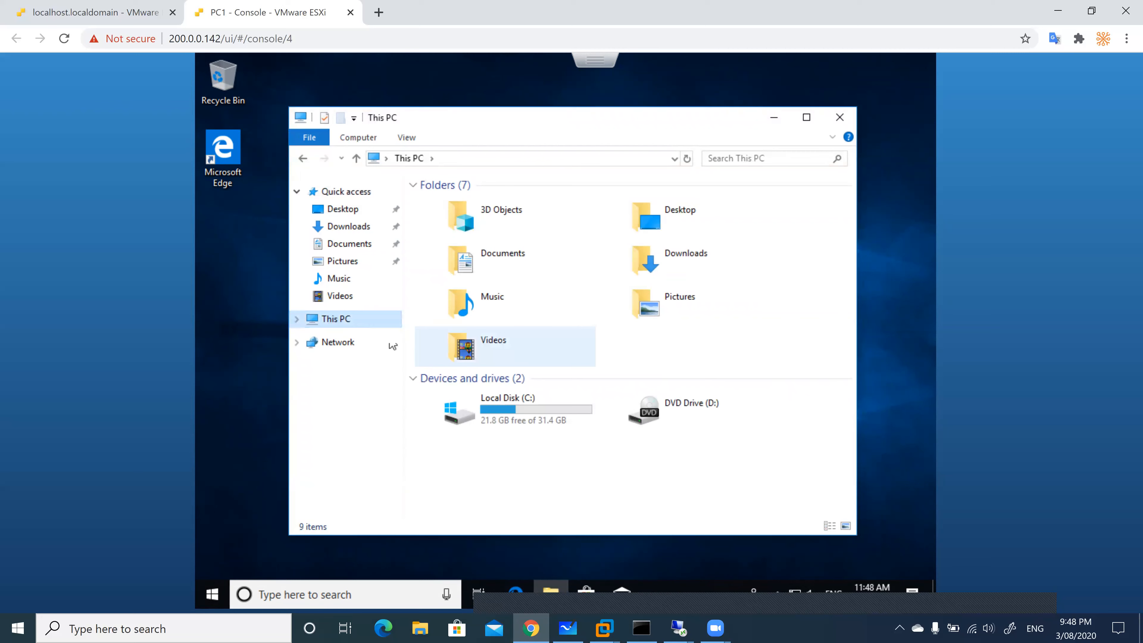
{"action": "right_click", "coordinate": [327, 321]}
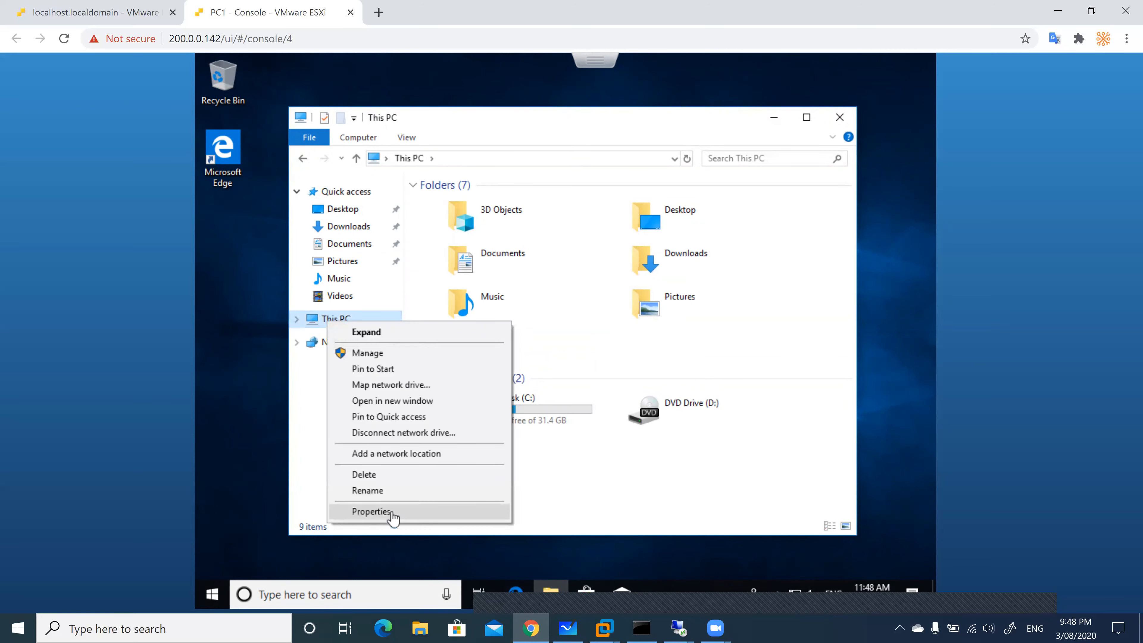
{"action": "left_click", "coordinate": [390, 513]}
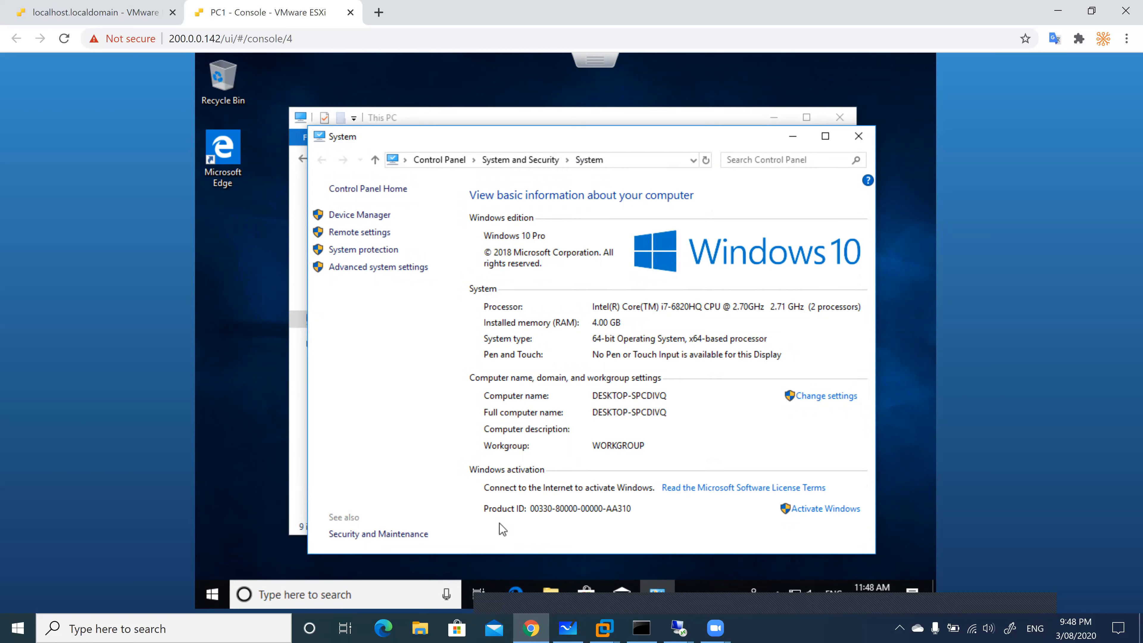
Search for cmd, close the stray Edge web search, and refresh the desktop
{"action": "left_click", "coordinate": [369, 598]}
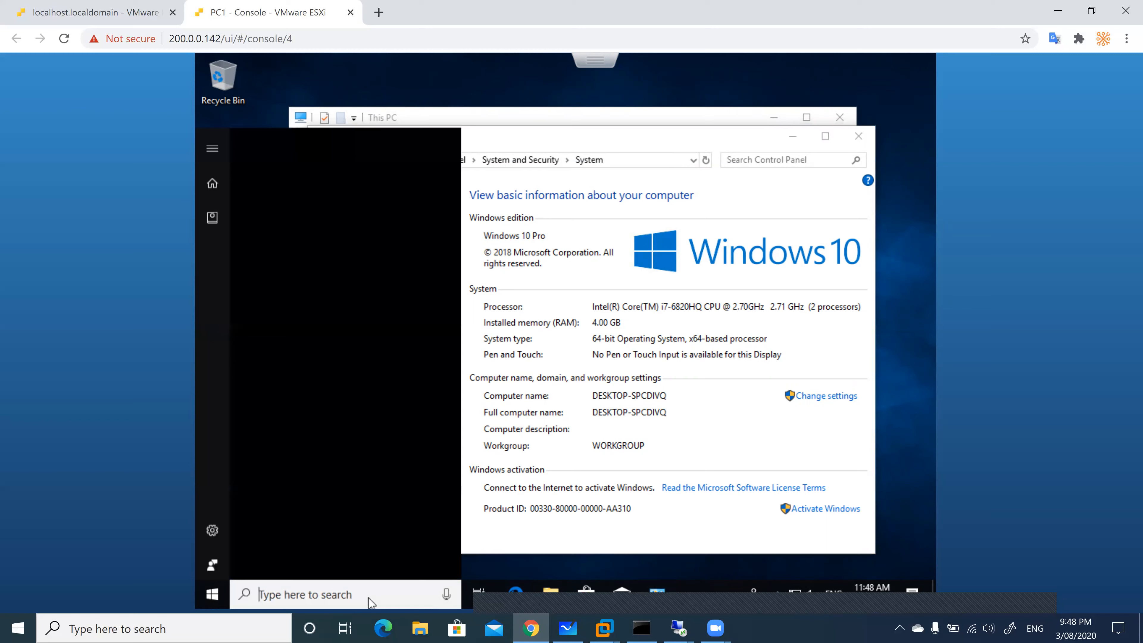
{"action": "type", "text": "cmd"}
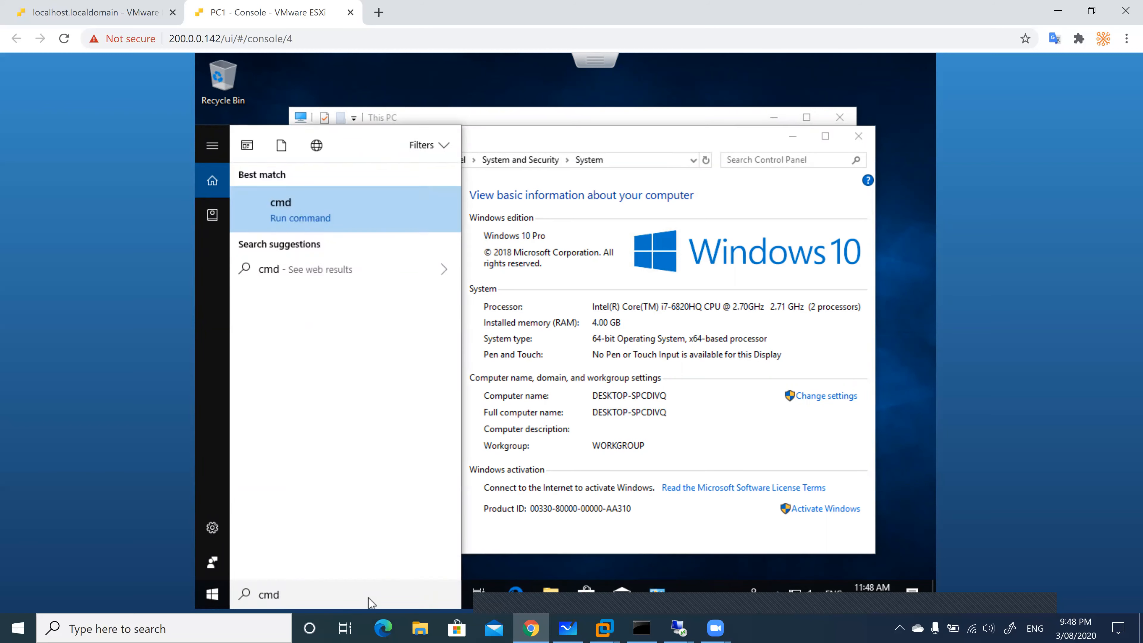
{"action": "key", "text": "Return"}
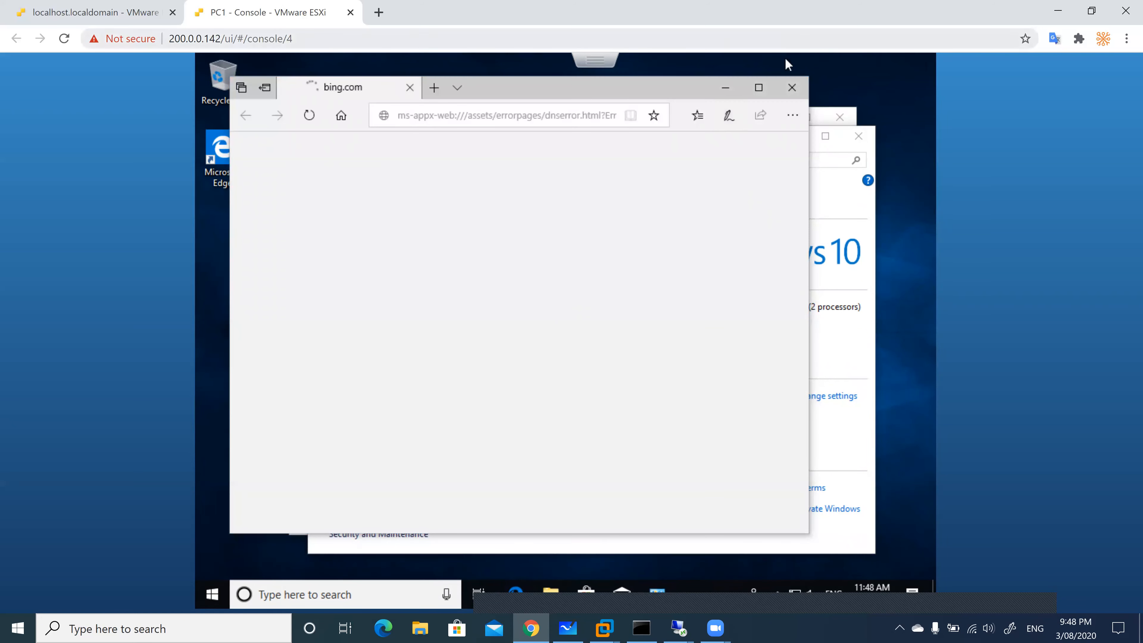
{"action": "left_click", "coordinate": [792, 88]}
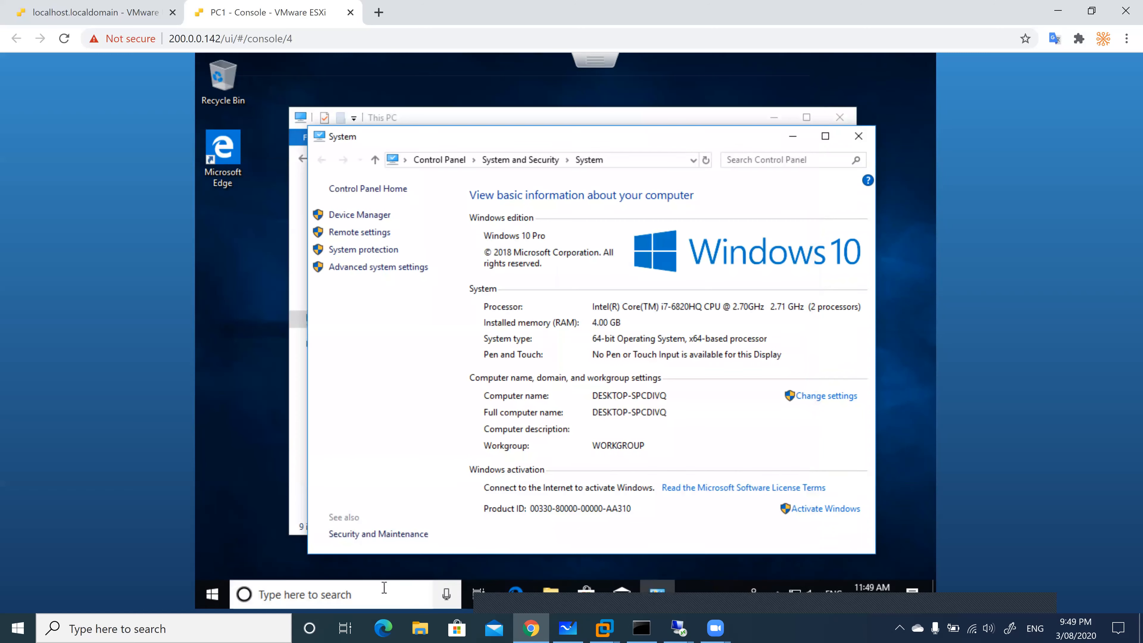
{"action": "left_click", "coordinate": [384, 592]}
{"action": "type", "text": "cmd"}
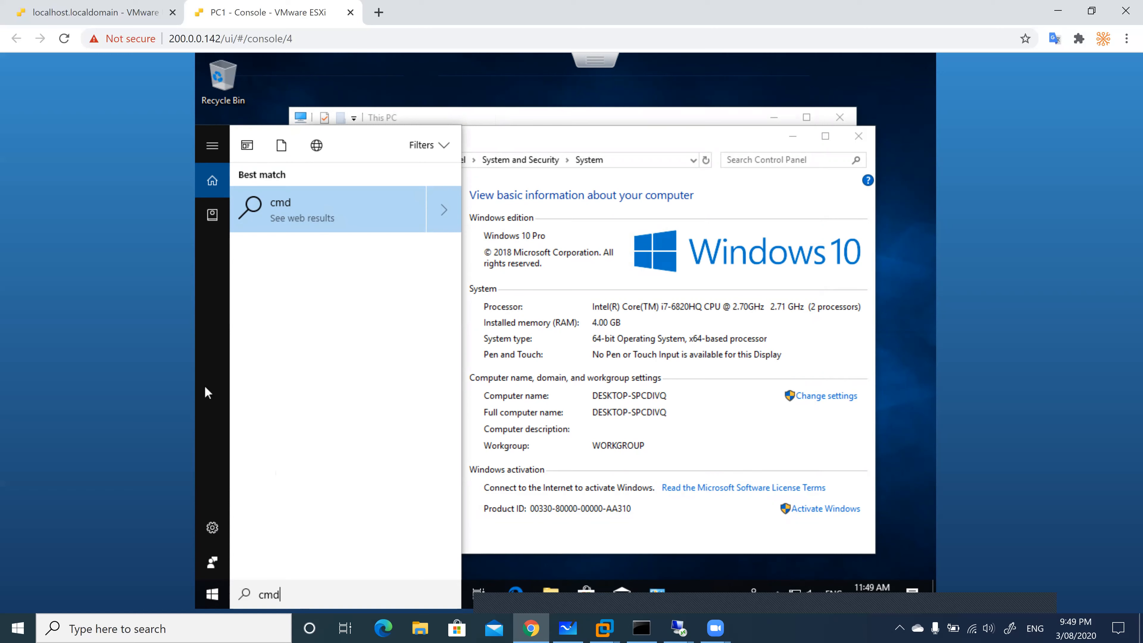
{"action": "left_click", "coordinate": [309, 427]}
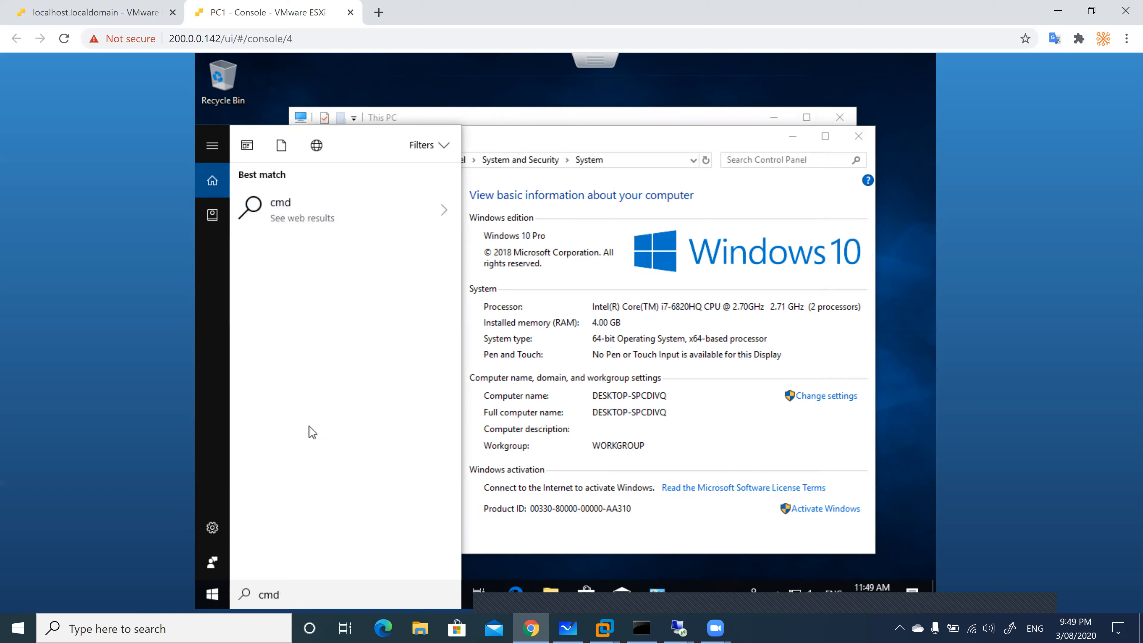
{"action": "left_click", "coordinate": [879, 85]}
{"action": "right_click", "coordinate": [880, 85]}
{"action": "left_click", "coordinate": [873, 129]}
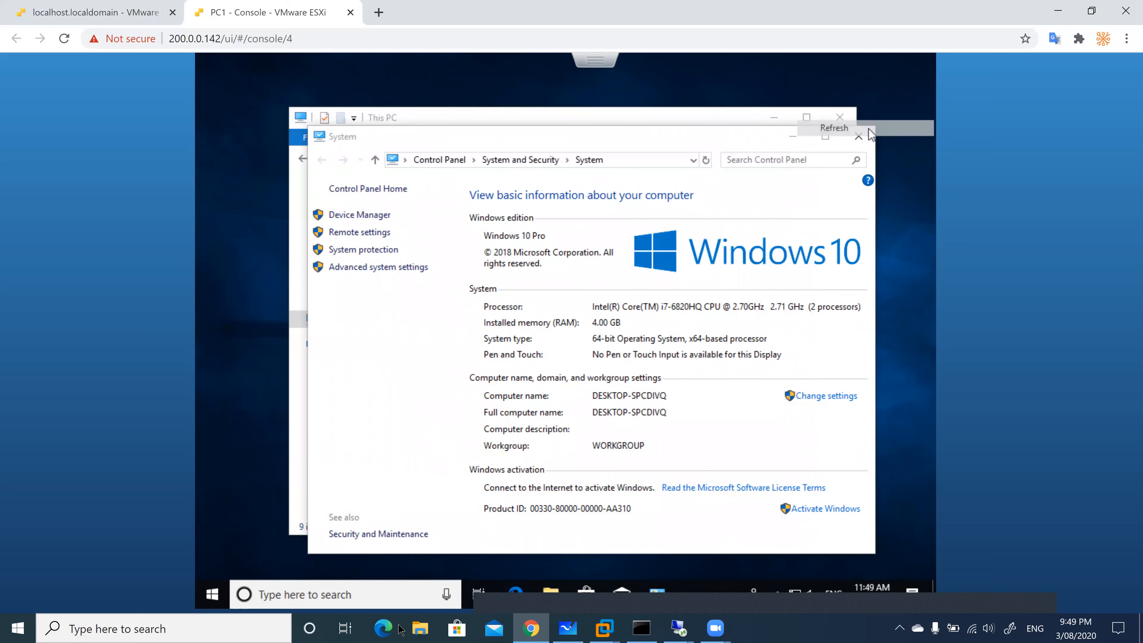
Run ipconfig in Command Prompt and highlight the IPv4 address 200.0.0.31
{"action": "left_click", "coordinate": [386, 595]}
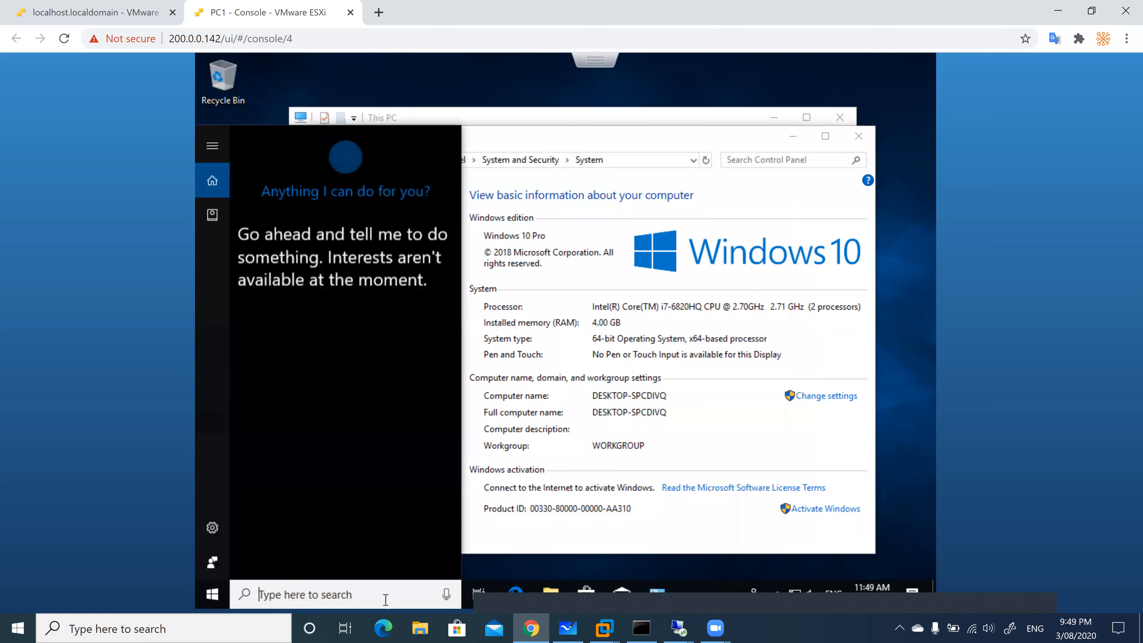
{"action": "type", "text": "cmd"}
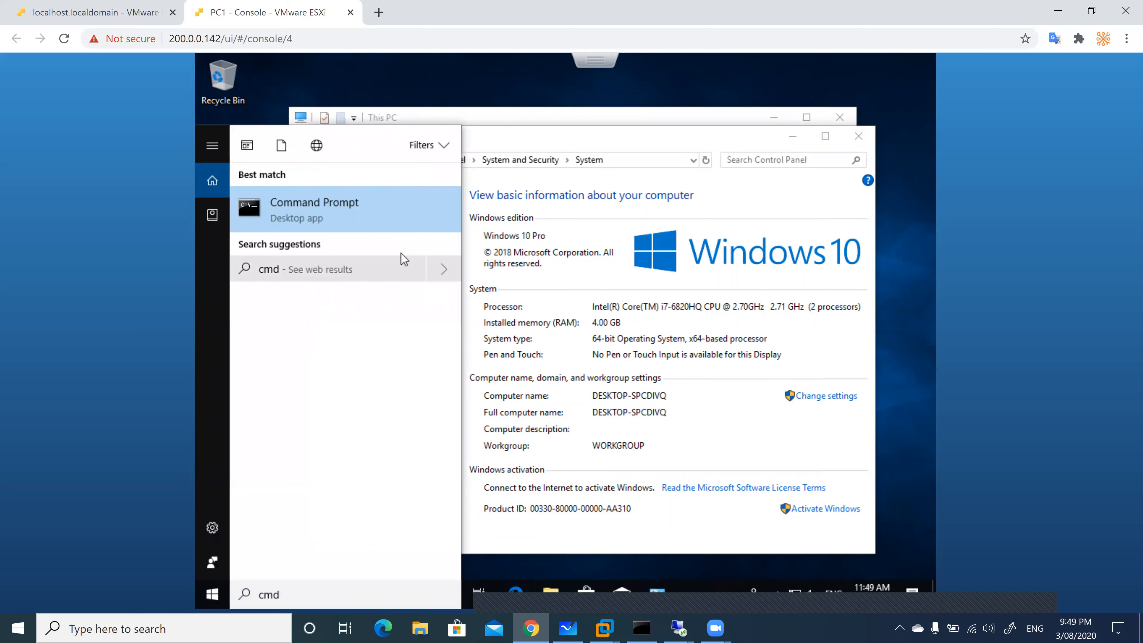
{"action": "left_click", "coordinate": [373, 224]}
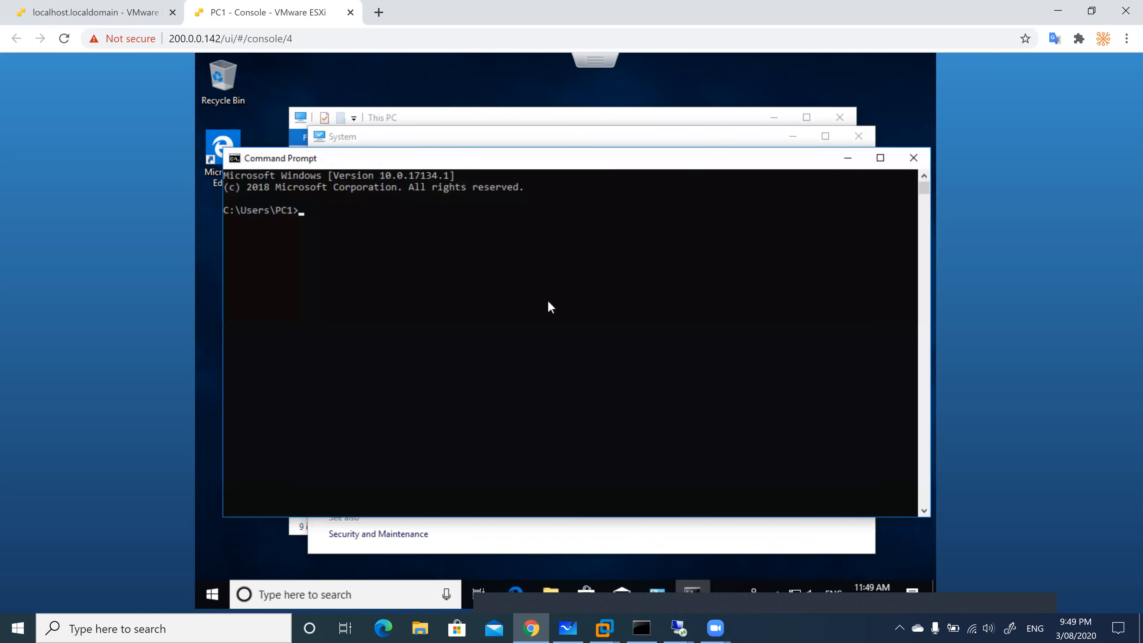
{"action": "type", "text": "ipconfig"}
{"action": "key", "text": "Return"}
{"action": "left_click", "coordinate": [510, 314]}
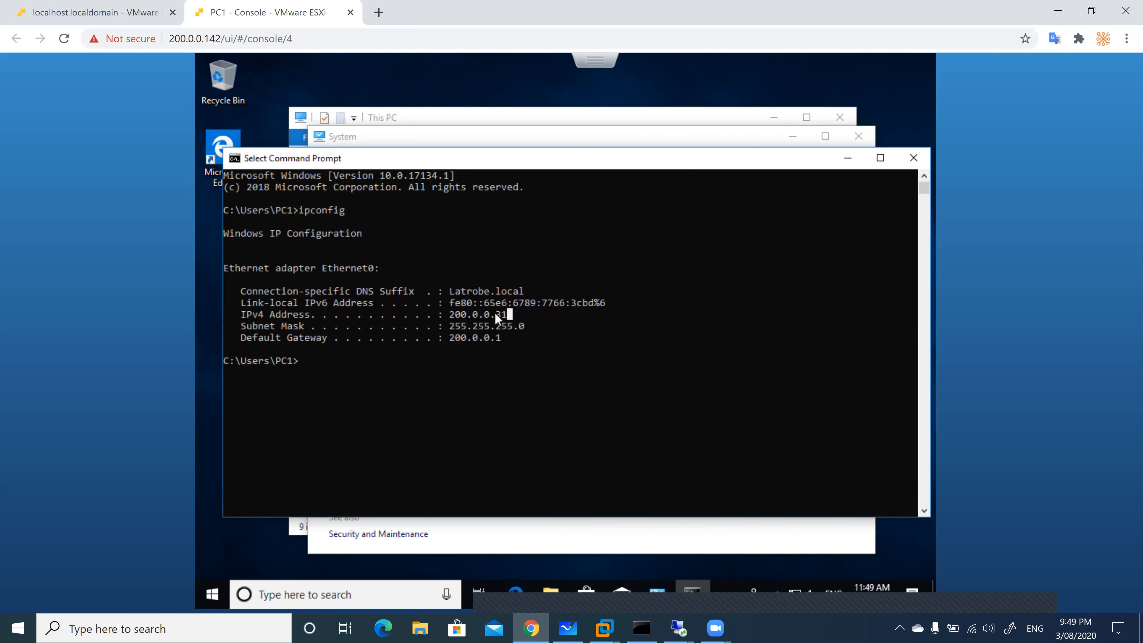
{"action": "left_click_drag", "start_coordinate": [454, 314], "coordinate": [444, 314]}
{"action": "left_click", "coordinate": [515, 314]}
Rename the computer to PC1 and make it a member of the latrobe.local domain
{"action": "left_click", "coordinate": [912, 158]}
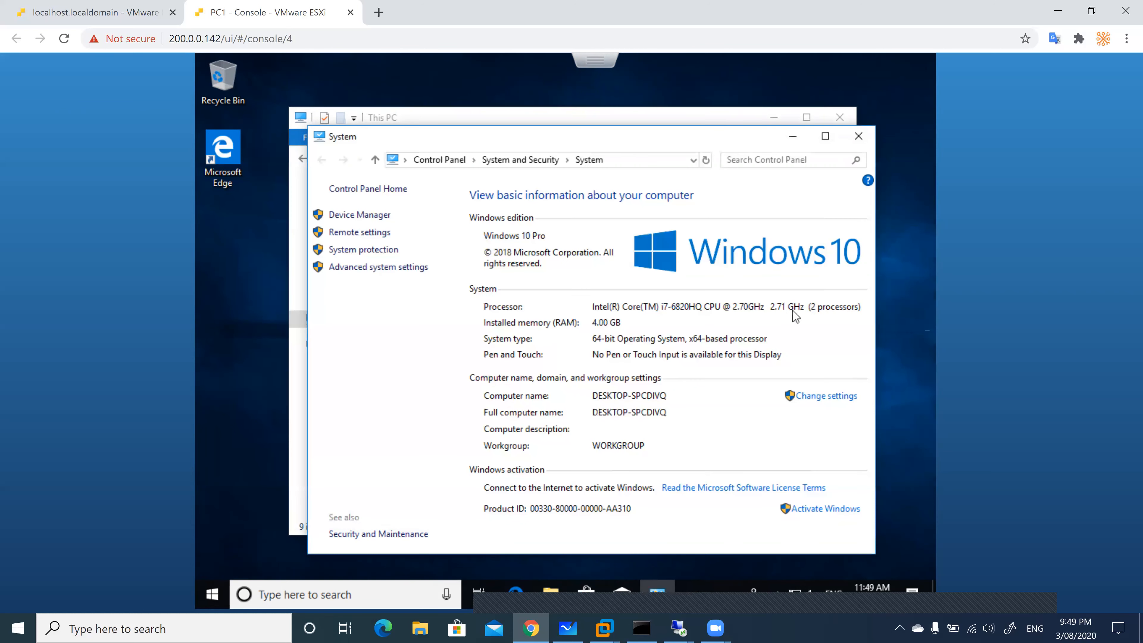
{"action": "left_click", "coordinate": [812, 398]}
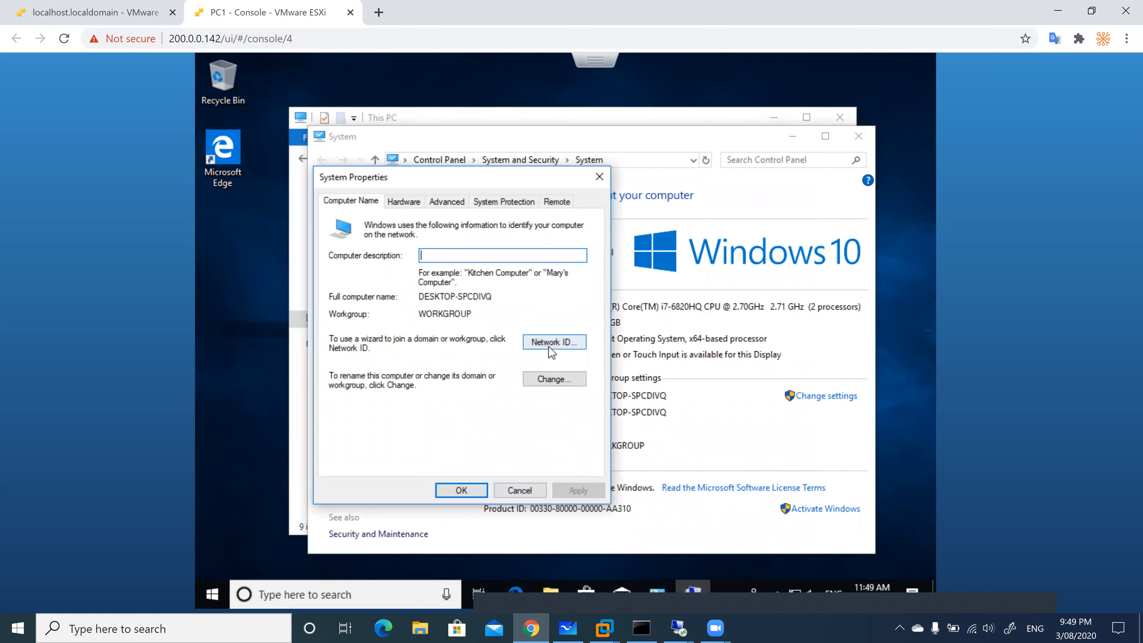
{"action": "left_click", "coordinate": [541, 383]}
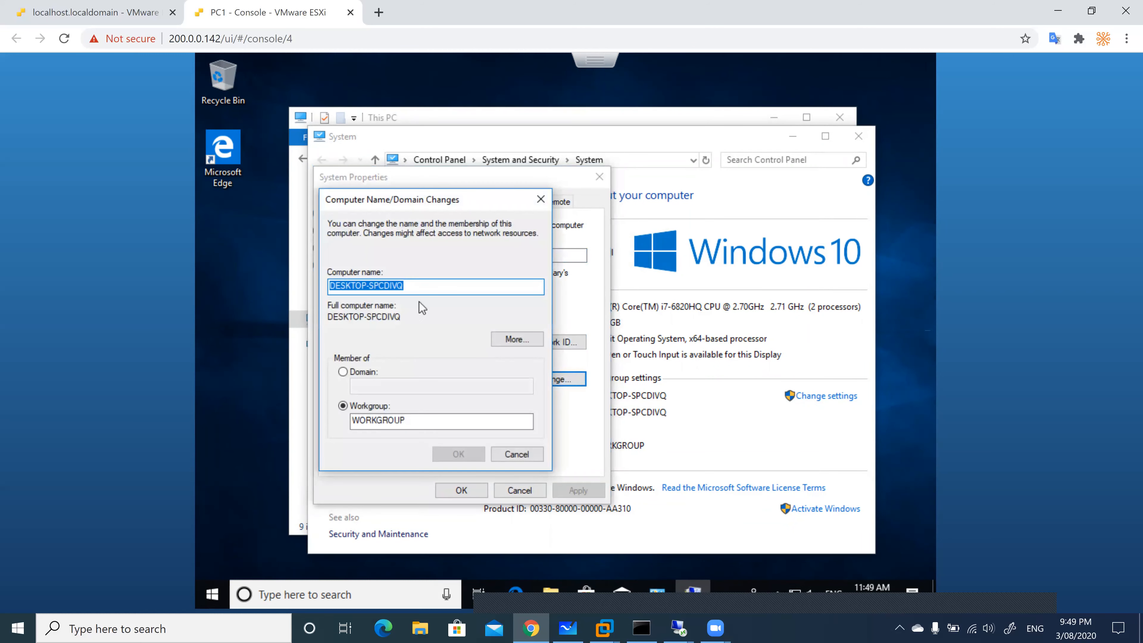
{"action": "type", "text": "PC1"}
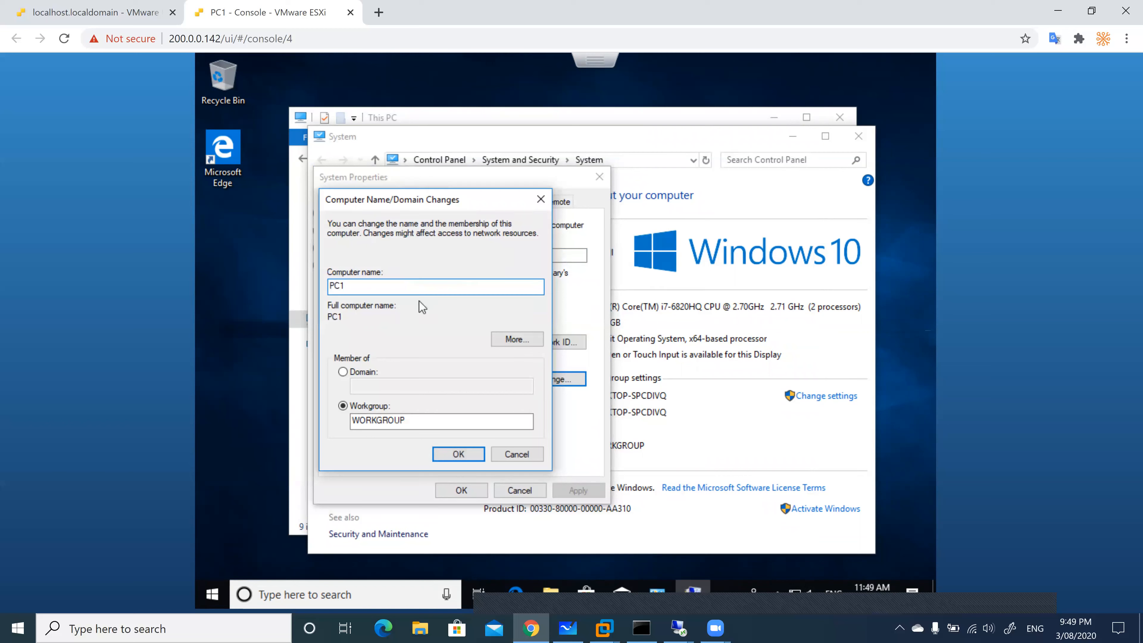
{"action": "left_click", "coordinate": [366, 374]}
{"action": "type", "text": "latrobe.local"}
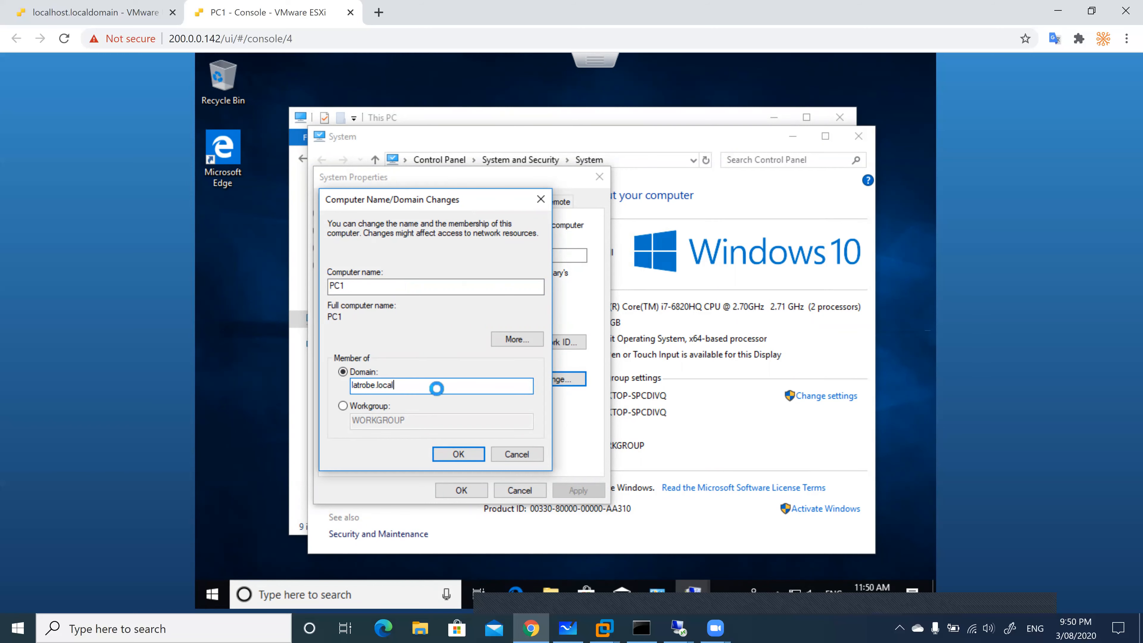
{"action": "key", "text": "Return"}
Enter the domain administrator's credentials, acknowledge the welcome and restart notices, and restart now
{"action": "type", "text": "administrator"}
{"action": "key", "text": "Tab"}
{"action": "type", "text": "Pa$$w0rd"}
{"action": "key", "text": "Return"}
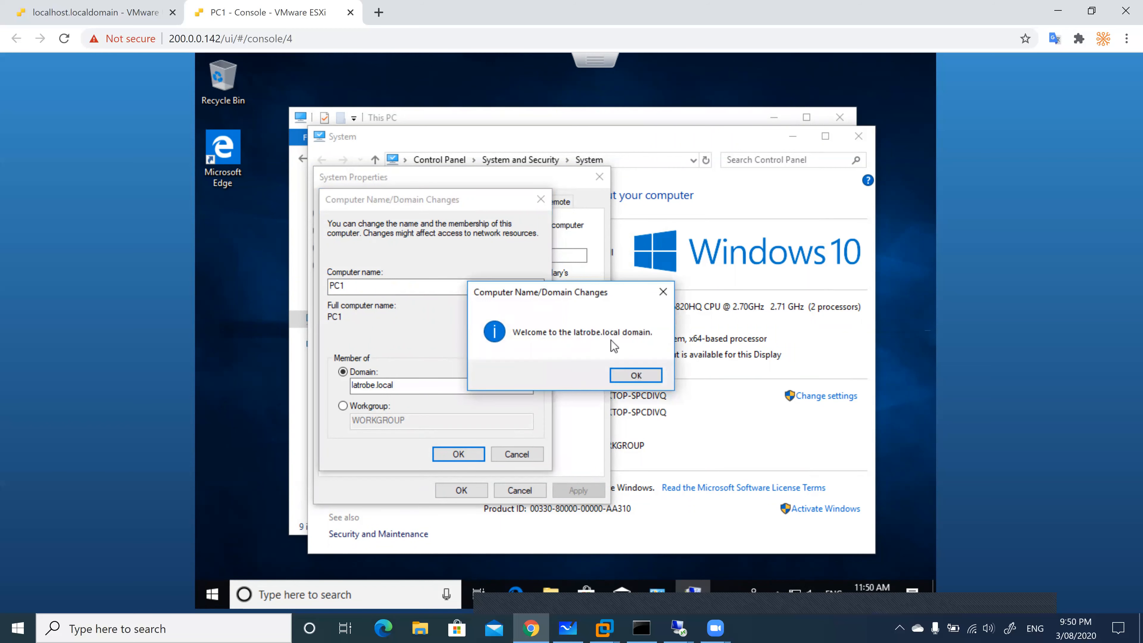
{"action": "left_click", "coordinate": [634, 375]}
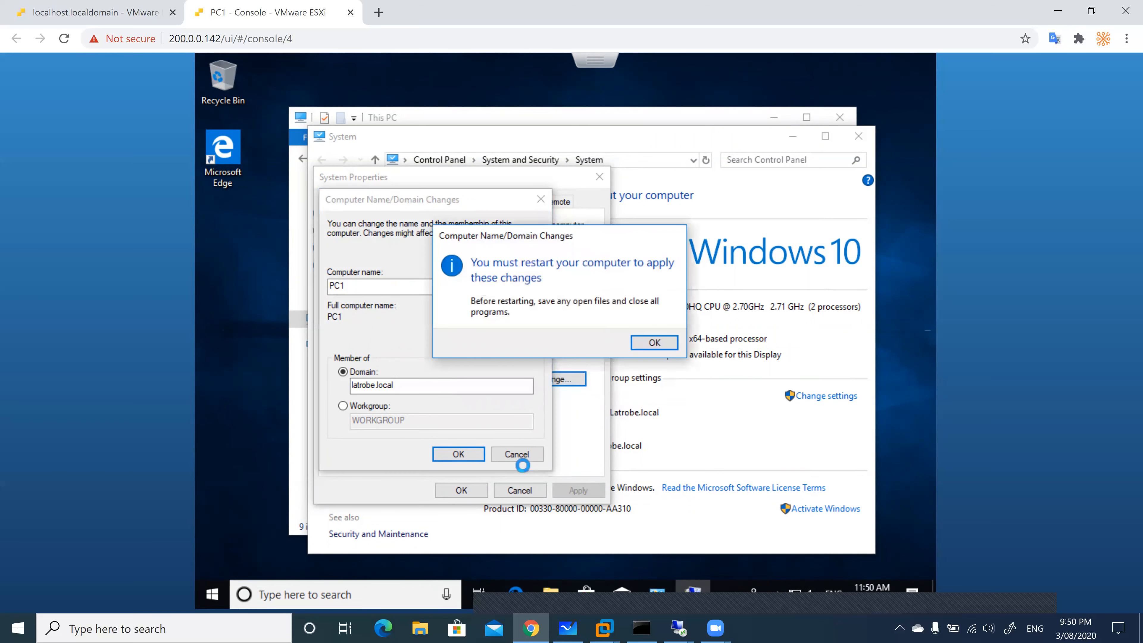
{"action": "left_click", "coordinate": [651, 340]}
{"action": "left_click", "coordinate": [461, 490]}
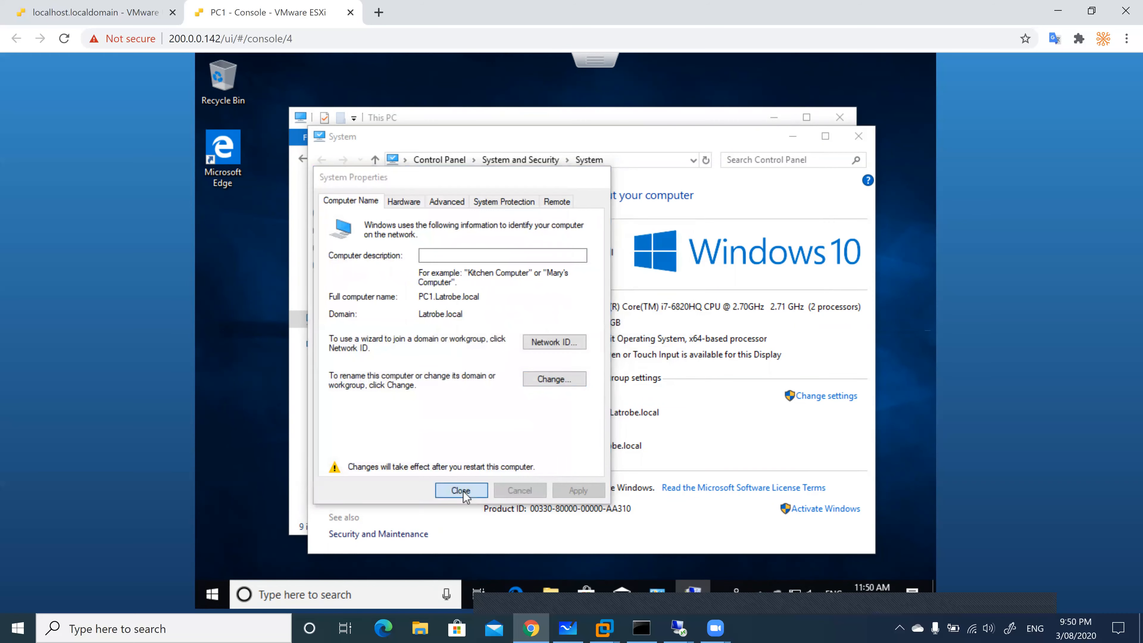
{"action": "left_click", "coordinate": [565, 337]}
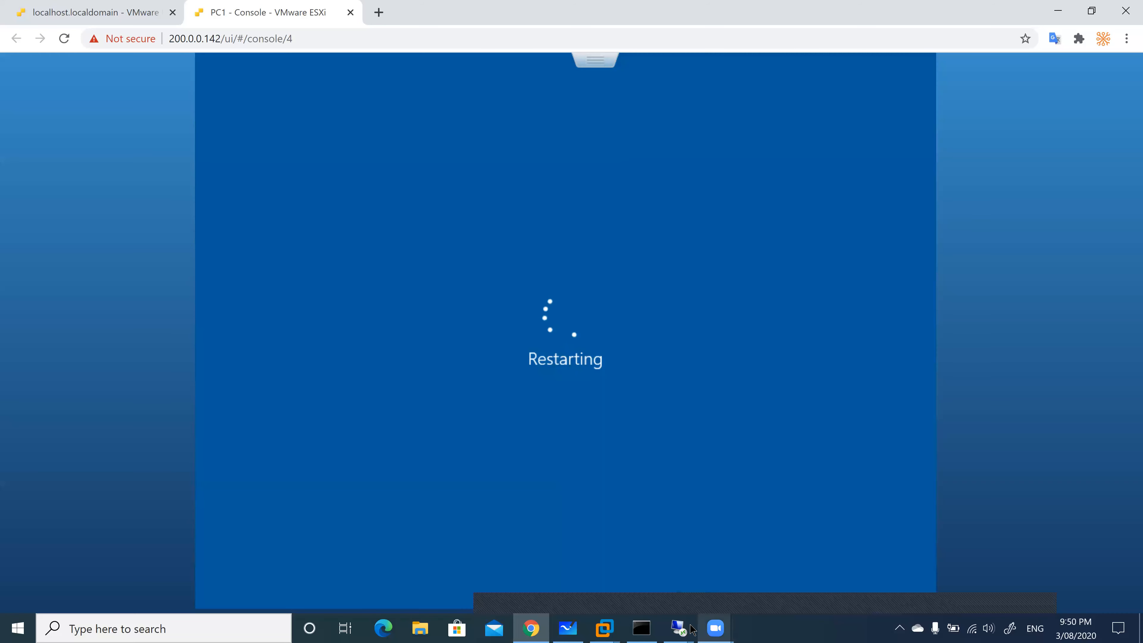
Switch to the 200.0.0.5 session and launch DNS Manager for the ADDNS server
{"action": "mouse_move", "coordinate": [678, 627]}
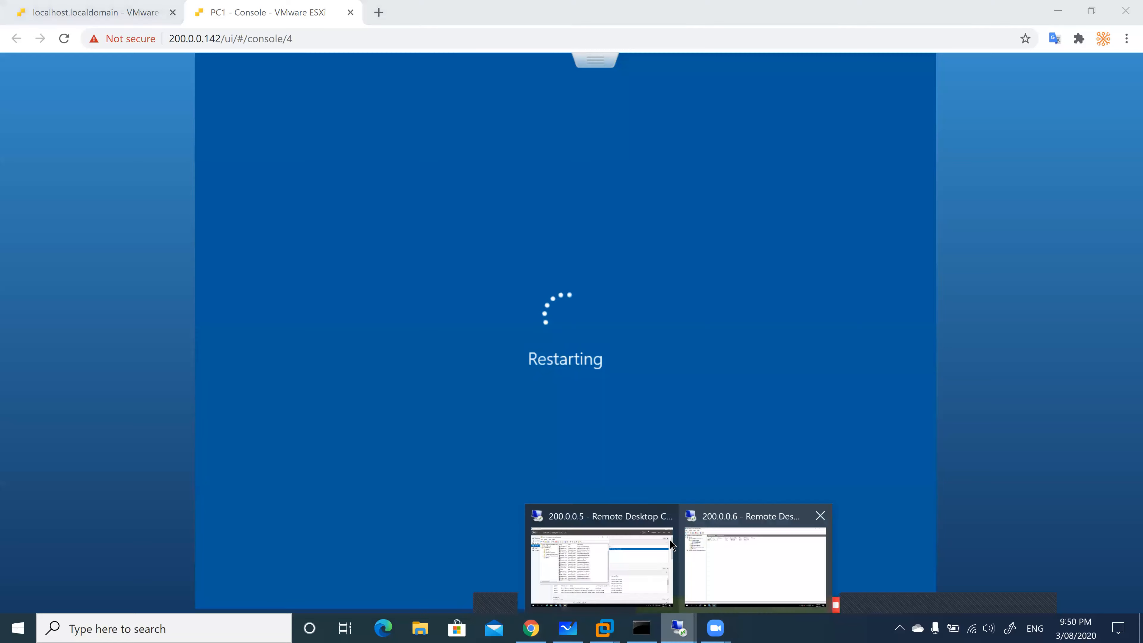
{"action": "left_click", "coordinate": [630, 538]}
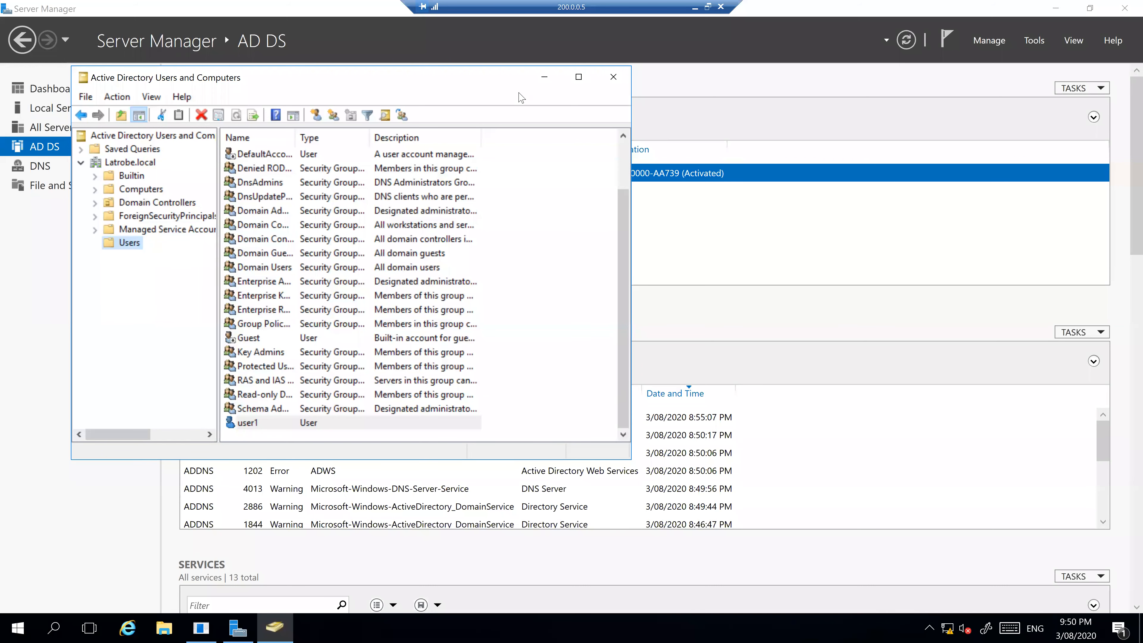
{"action": "left_click", "coordinate": [612, 77]}
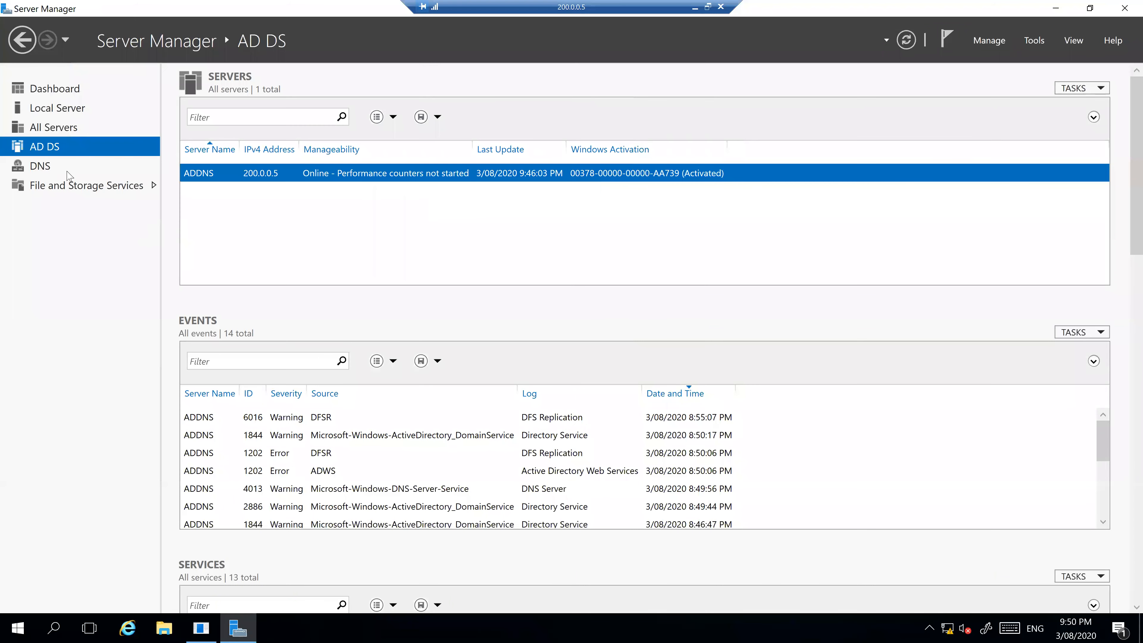
{"action": "left_click", "coordinate": [53, 167]}
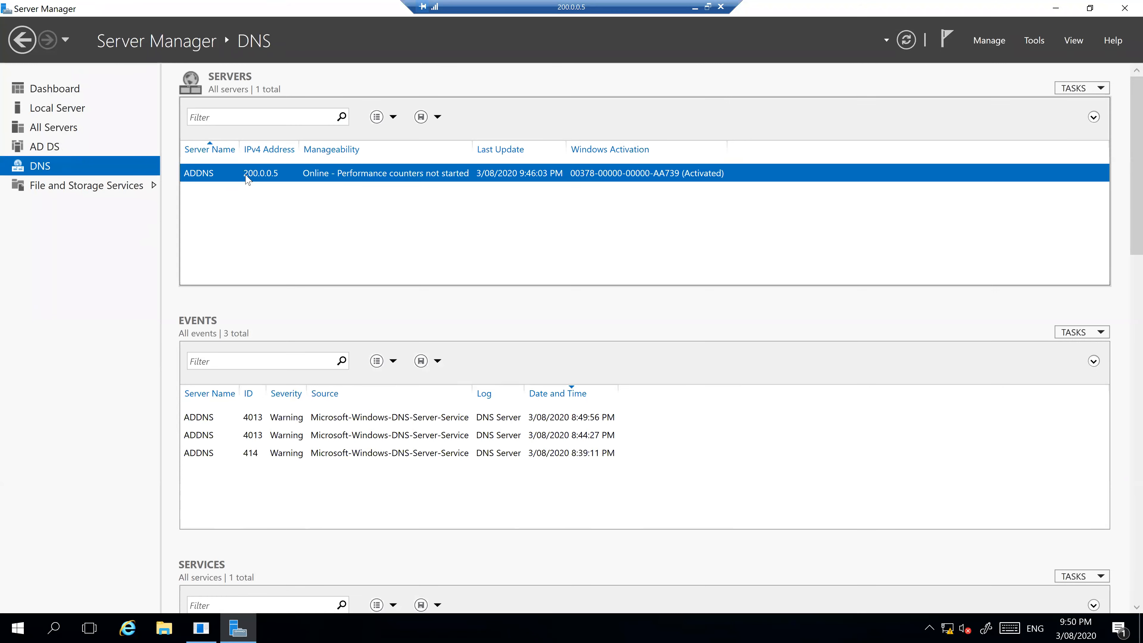
{"action": "right_click", "coordinate": [247, 176]}
{"action": "left_click", "coordinate": [305, 293]}
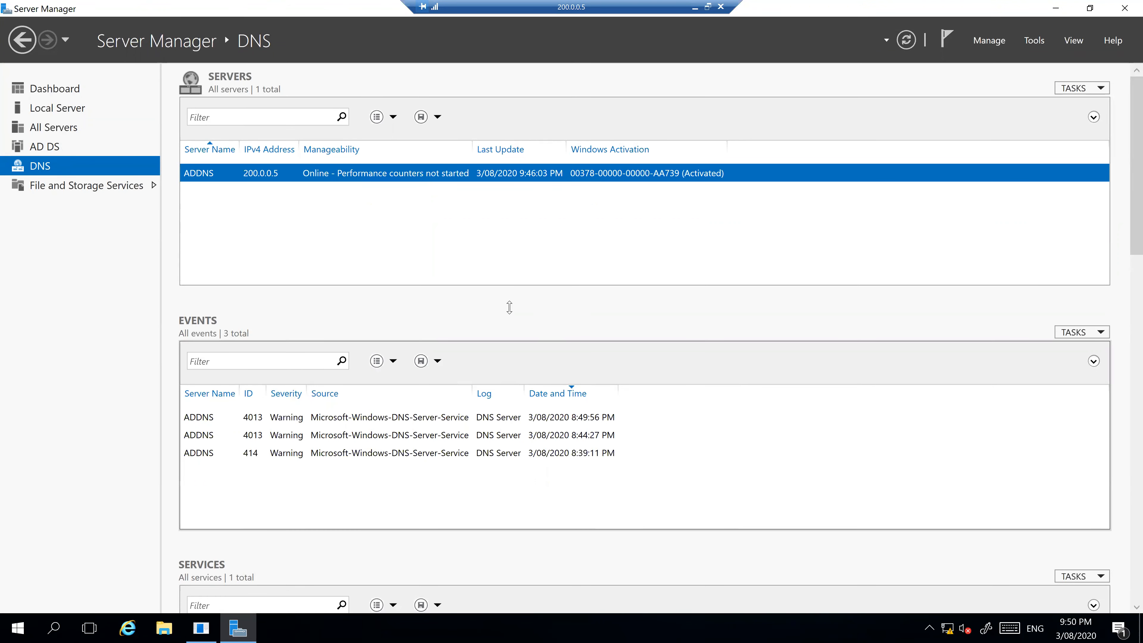
Review the DHCPWDS and addns host records in Latrobe.local, then launch Active Directory Users and Computers
{"action": "left_click", "coordinate": [92, 119]}
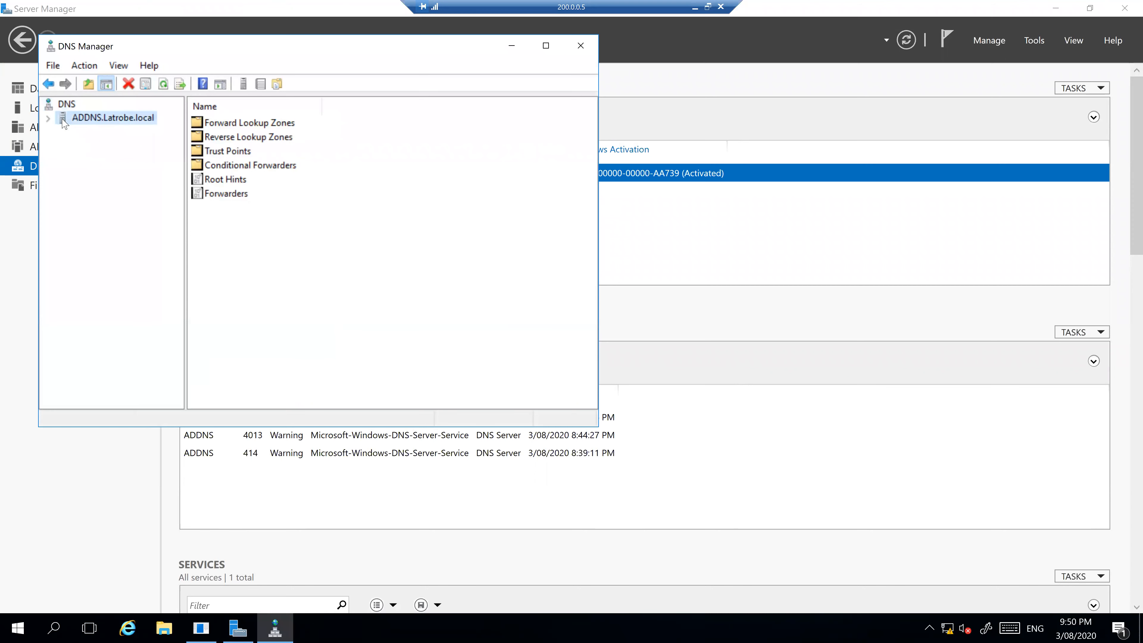
{"action": "left_click", "coordinate": [49, 118]}
{"action": "left_click", "coordinate": [64, 130]}
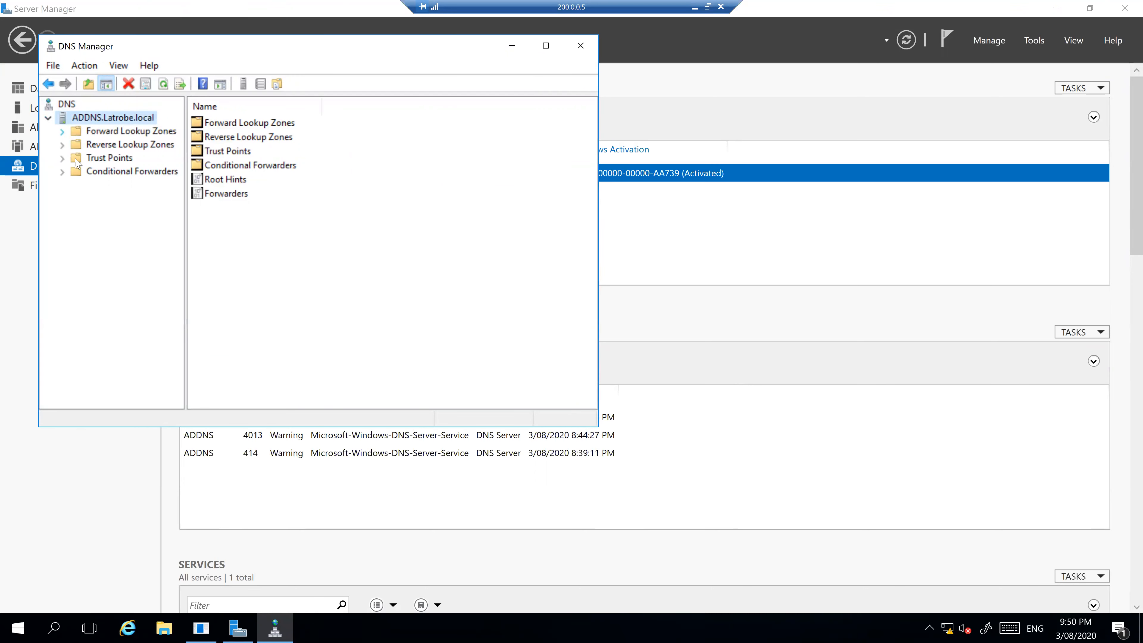
{"action": "left_click", "coordinate": [76, 158]}
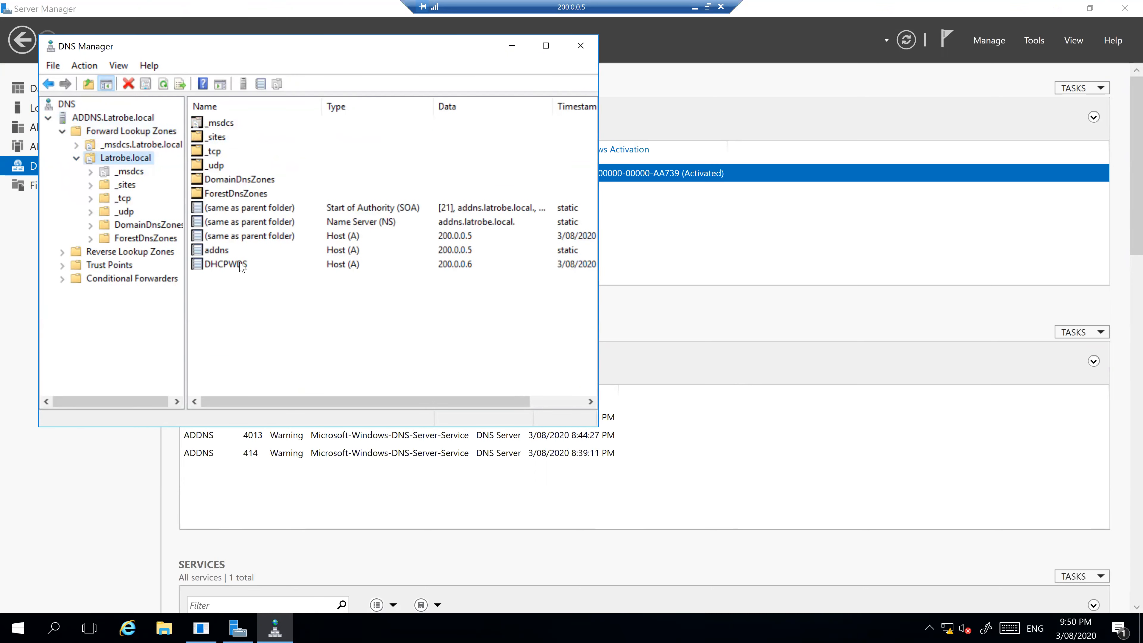
{"action": "left_click", "coordinate": [243, 266]}
{"action": "left_click", "coordinate": [234, 251]}
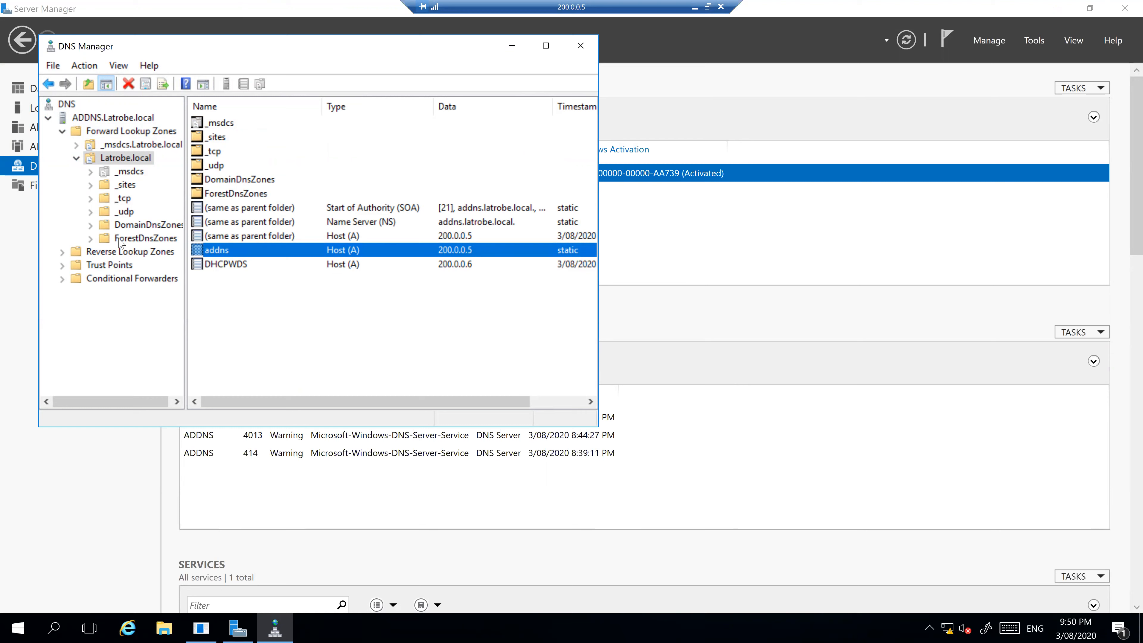
{"action": "left_click", "coordinate": [76, 158]}
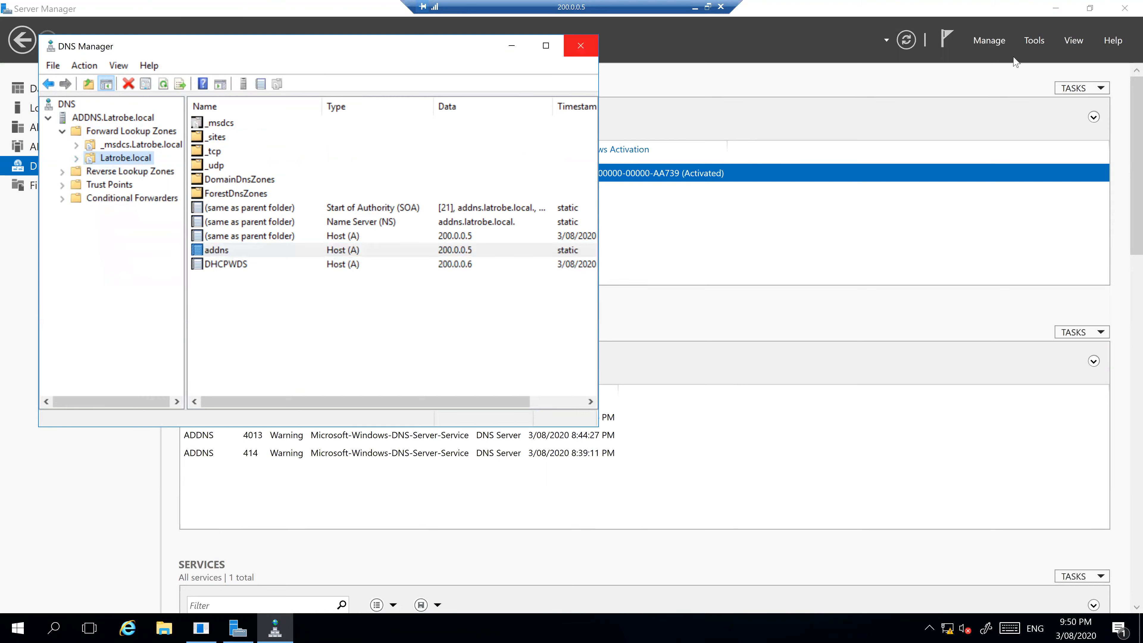
{"action": "left_click", "coordinate": [1034, 41]}
{"action": "left_click", "coordinate": [1026, 130]}
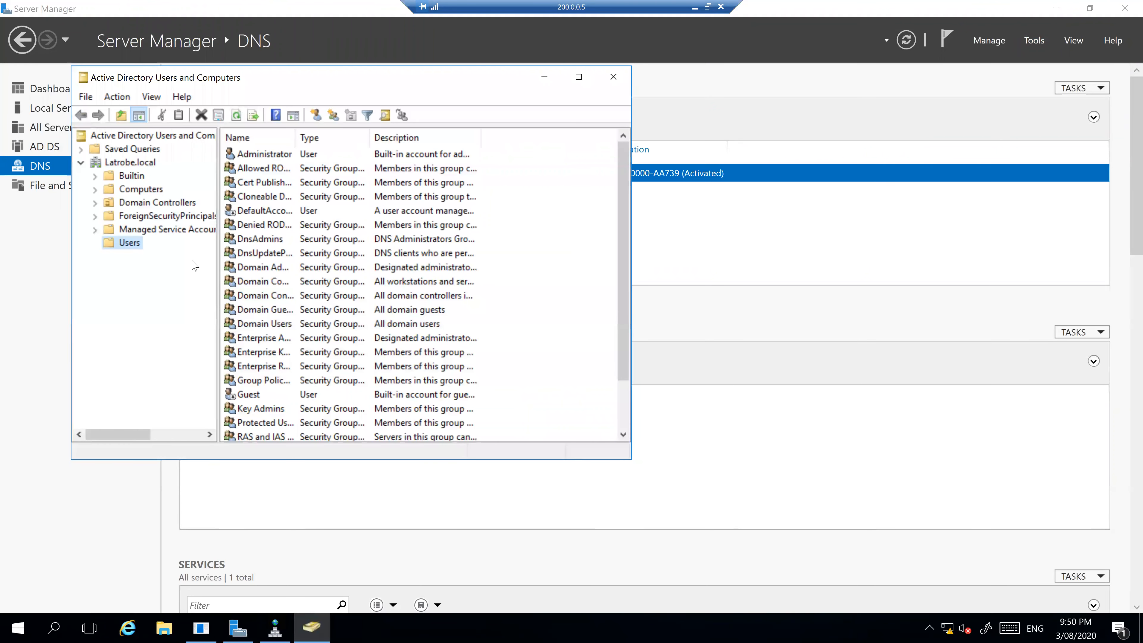
Select PC1 in the Latrobe.local Computers container, then return to the PC1 console
{"action": "left_click", "coordinate": [143, 188]}
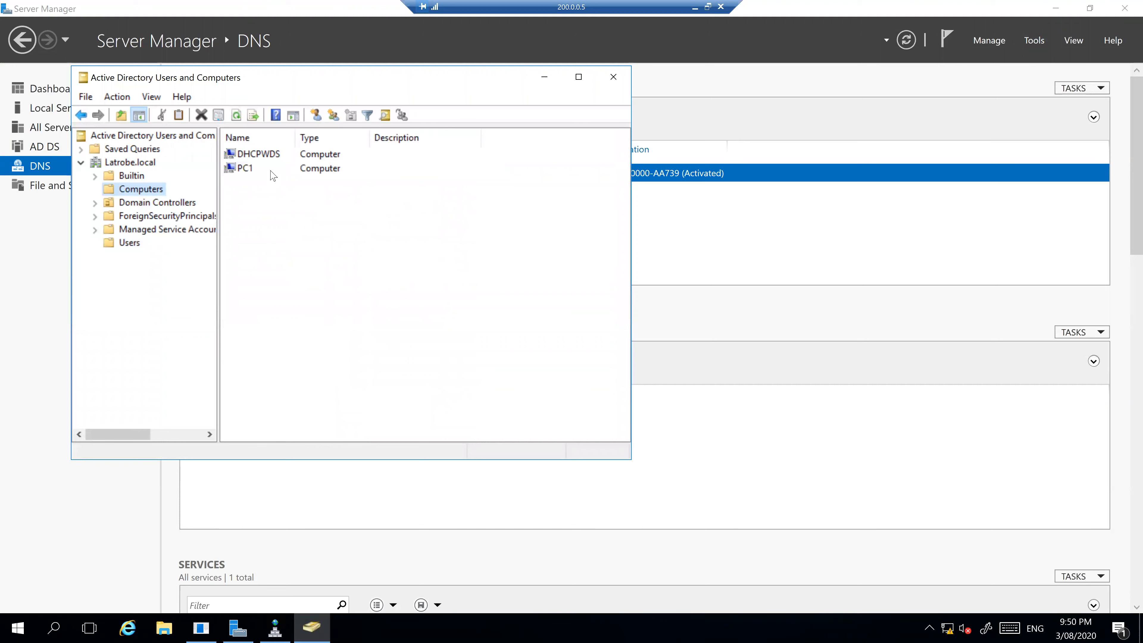
{"action": "left_click", "coordinate": [272, 171]}
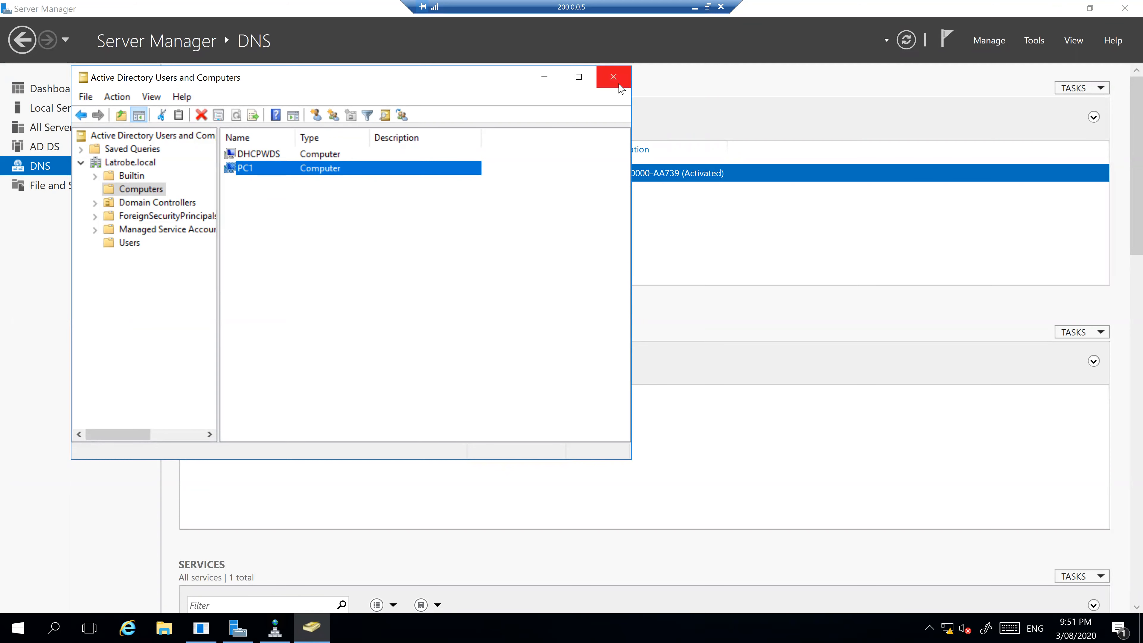
{"action": "left_click", "coordinate": [695, 7]}
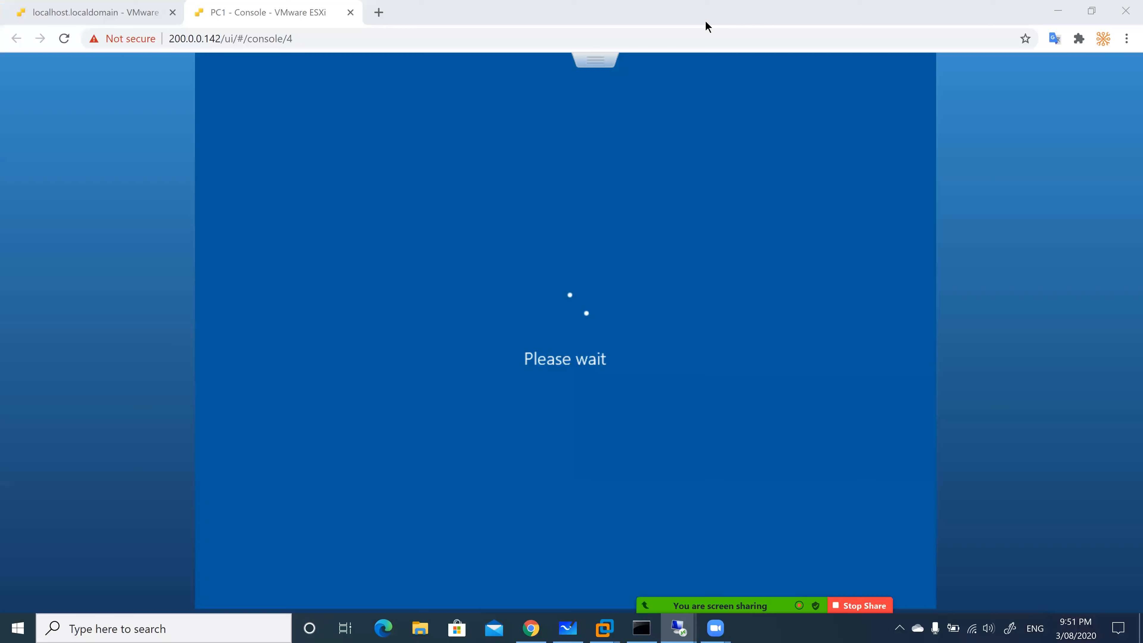